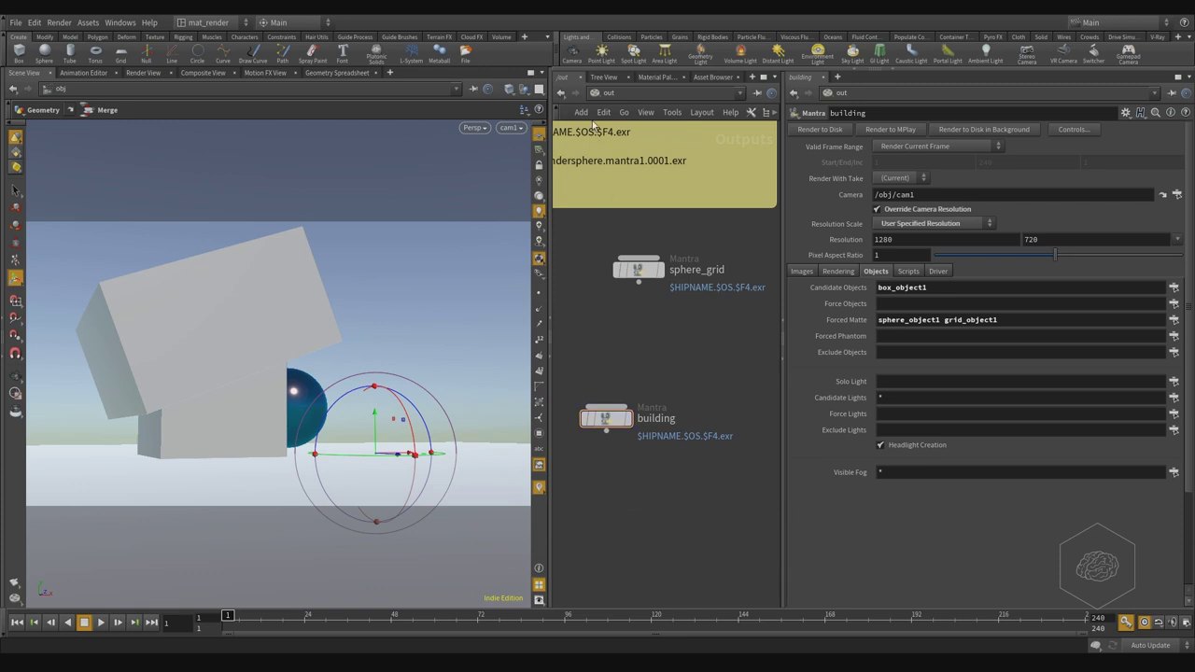
- Move from the out network to img and dive into the empty comp1 compositing network
left_click(624, 95)
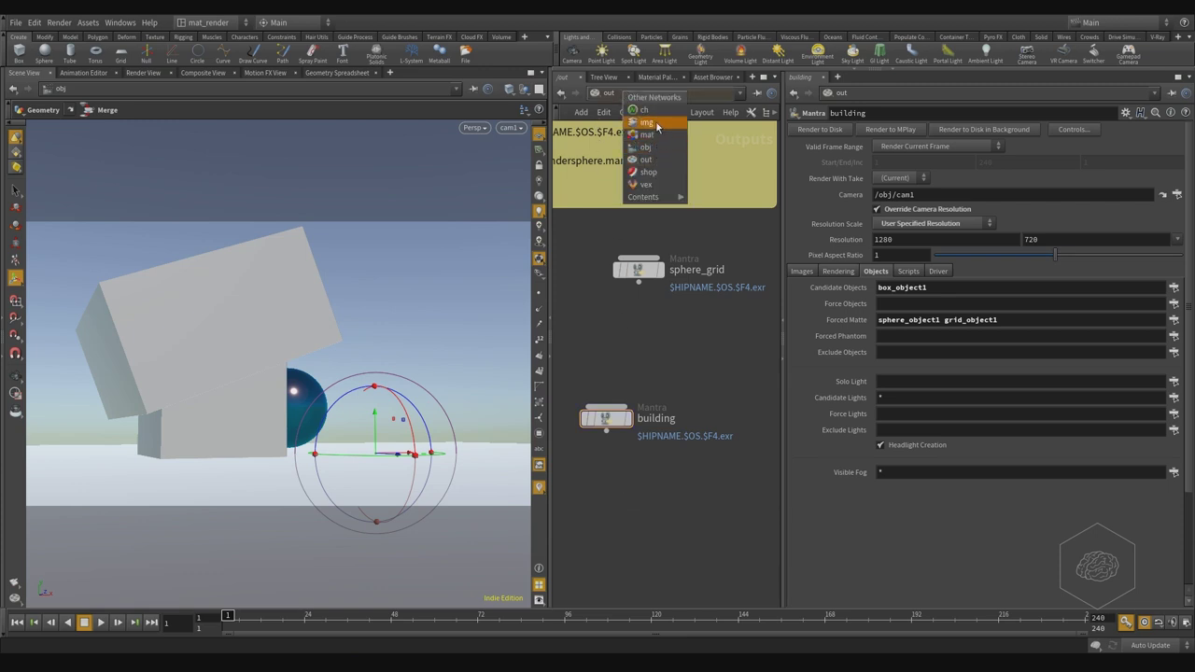
left_click(649, 122)
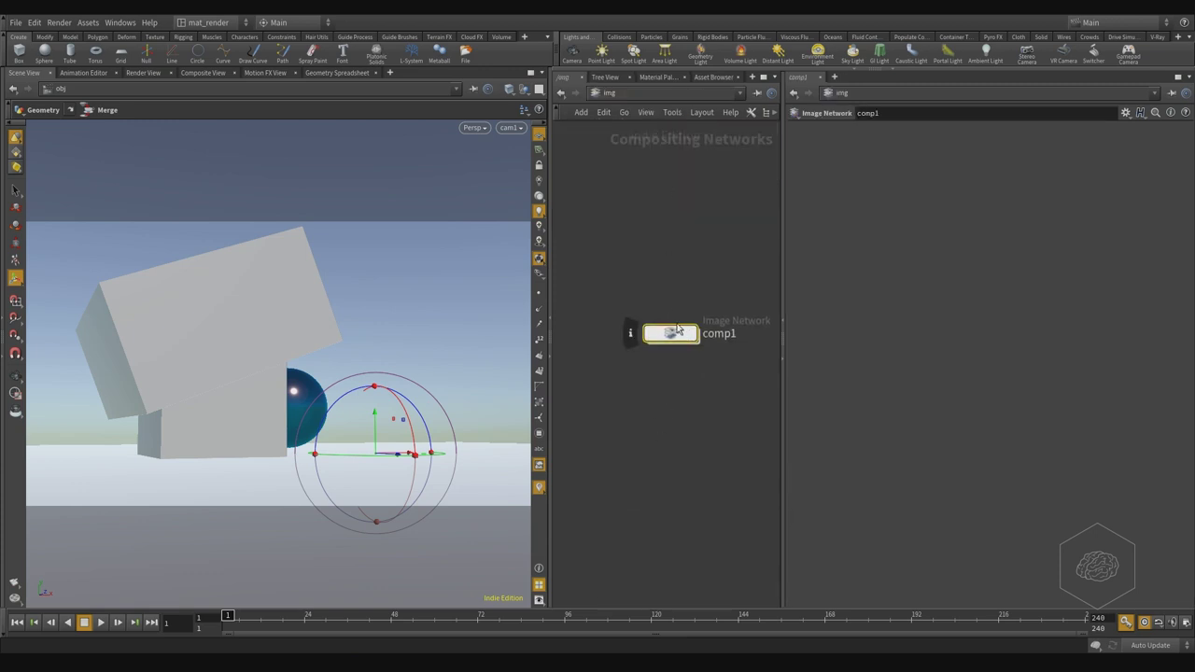
double_click(667, 364)
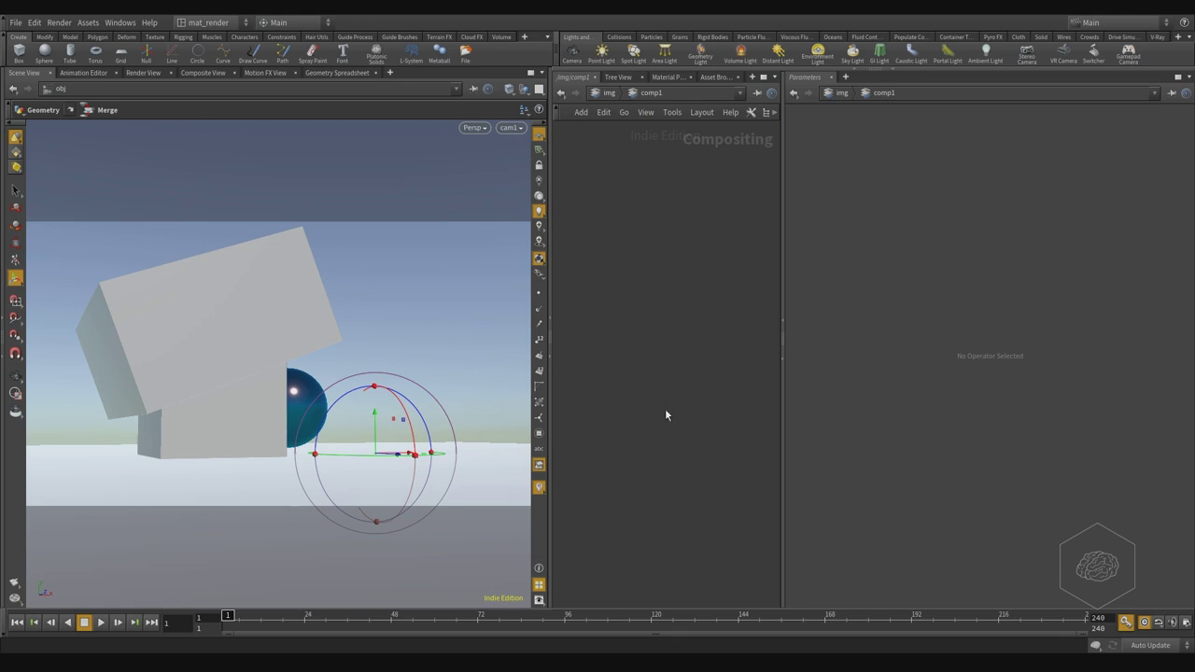
- In the Composite View, add a File node, default_pic, showing the 512x512 butterfly image
left_click(197, 73)
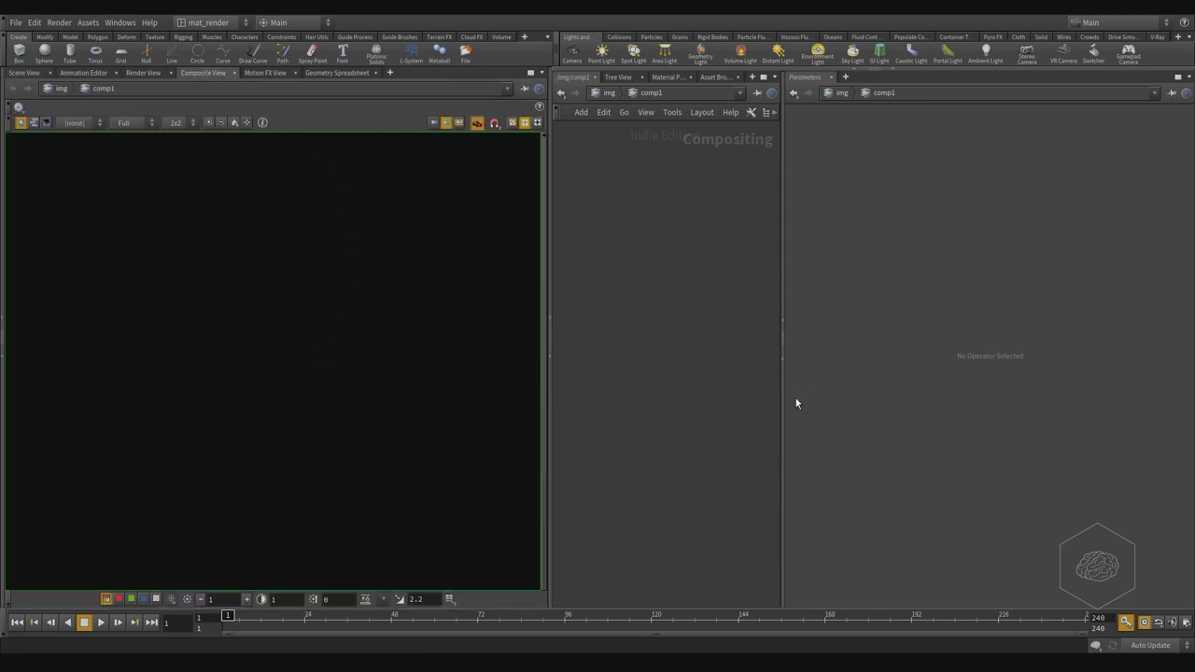
left_click_drag(784, 401, 929, 400)
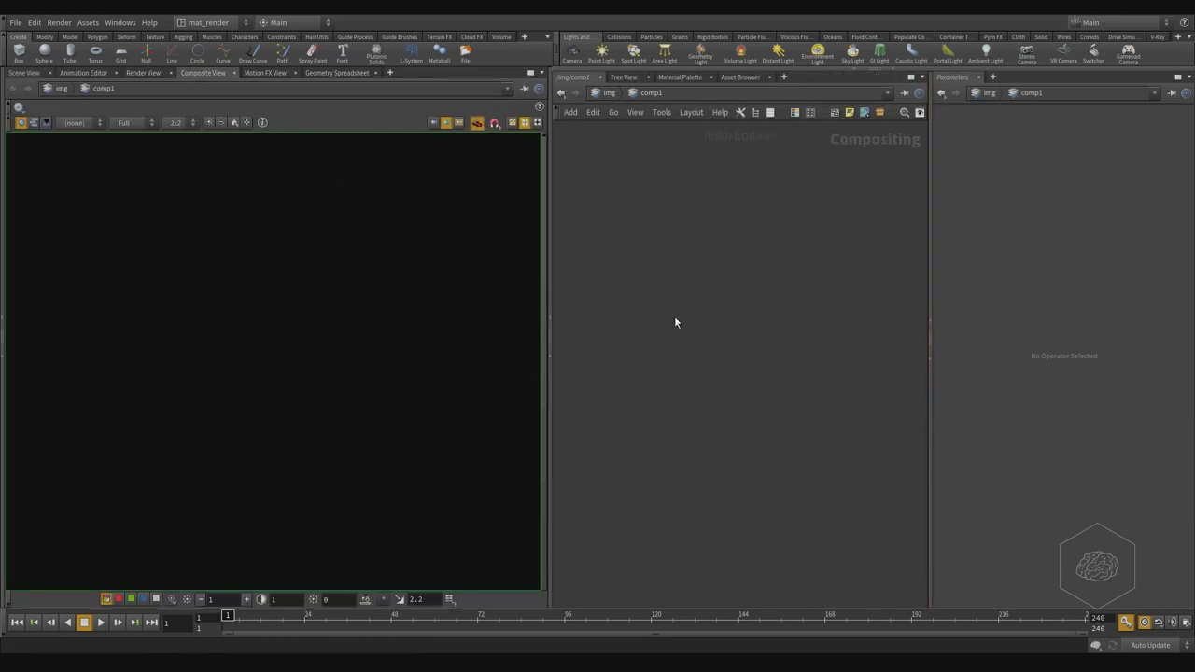
key("Tab")
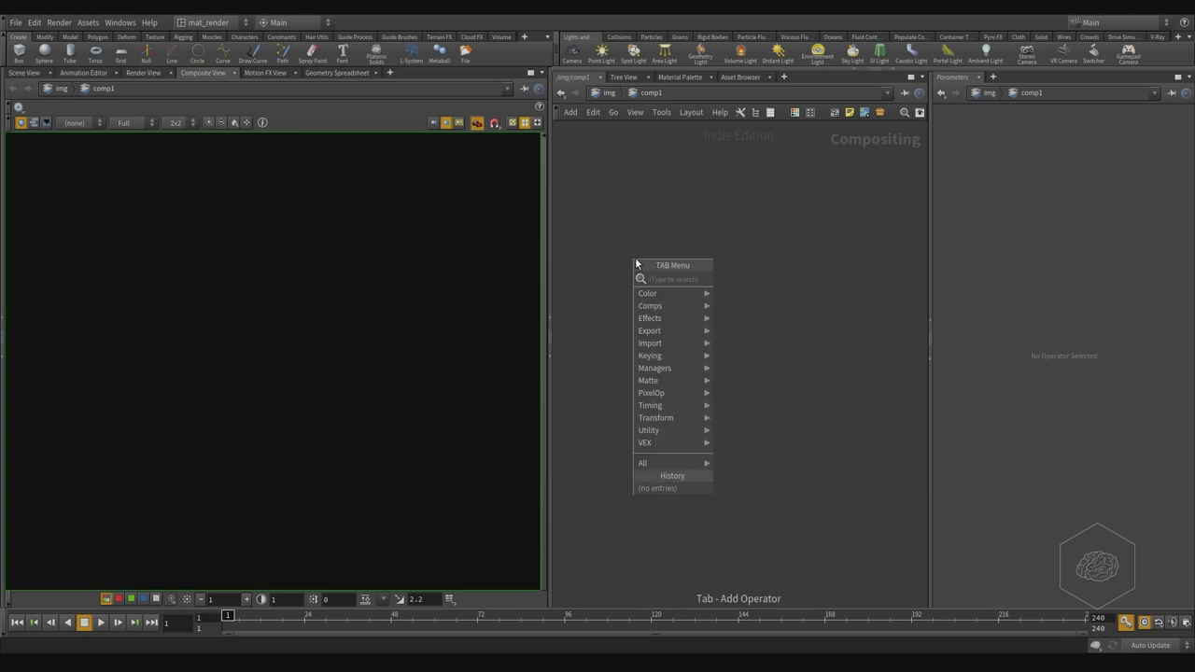
type("file")
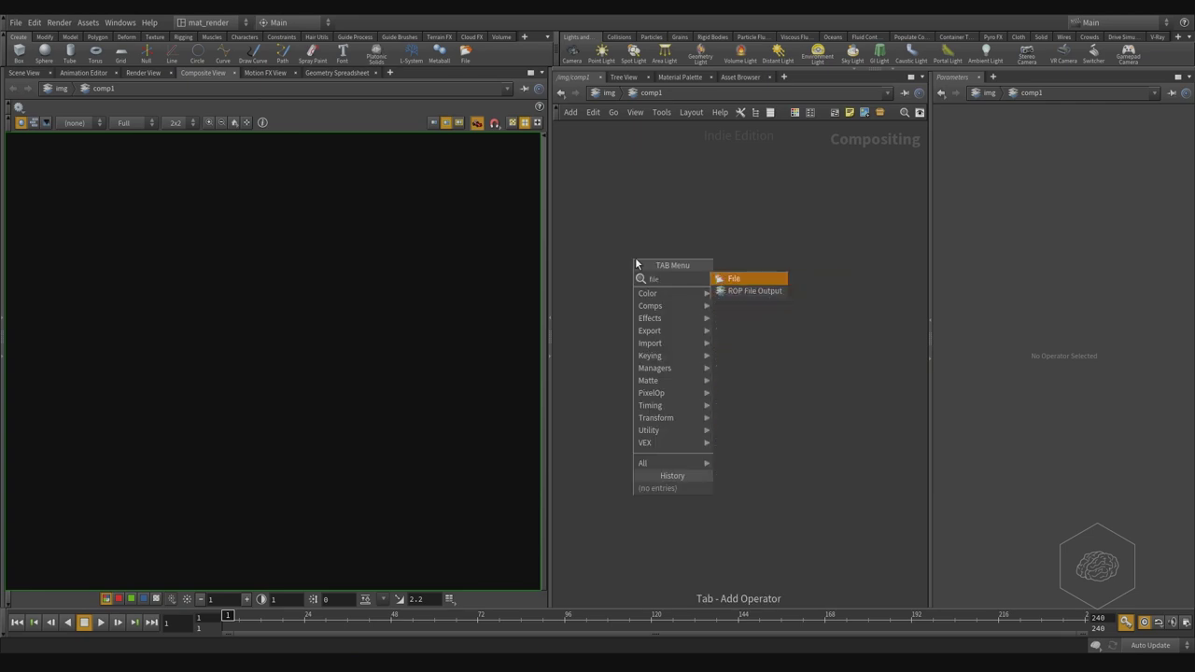
key("Return")
left_click(636, 262)
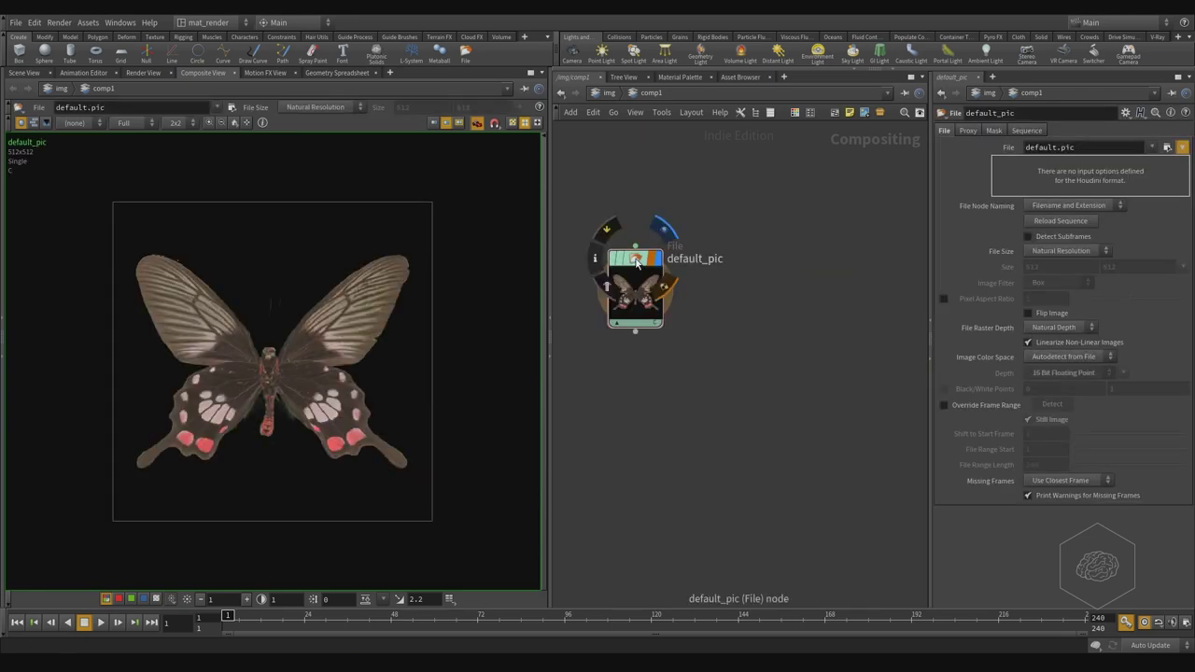
left_click_drag(636, 262, 688, 246)
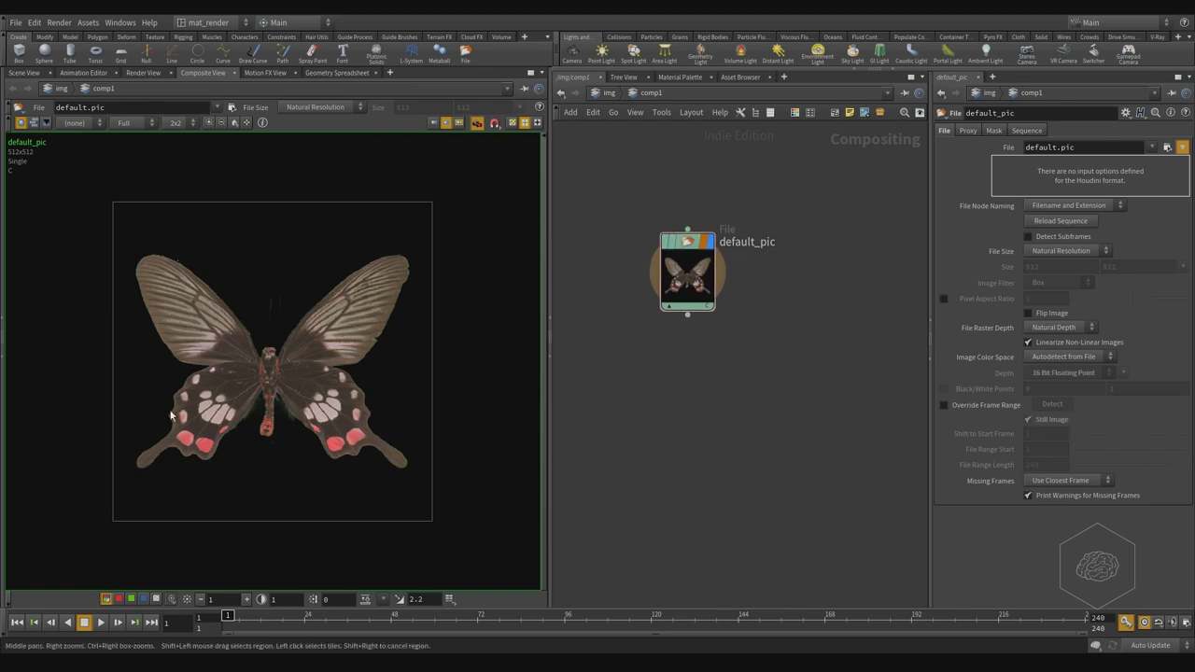
- Load the 1280x720 building render EXR from the render folder into the File node
left_click(1169, 148)
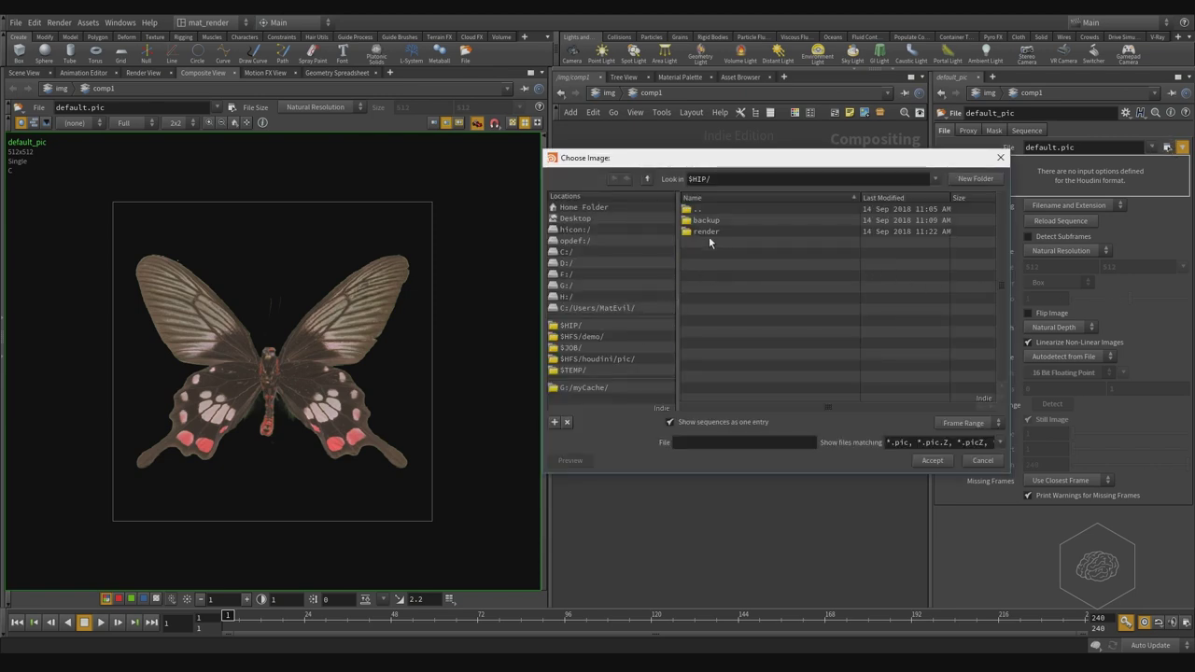
double_click(707, 231)
left_click(783, 223)
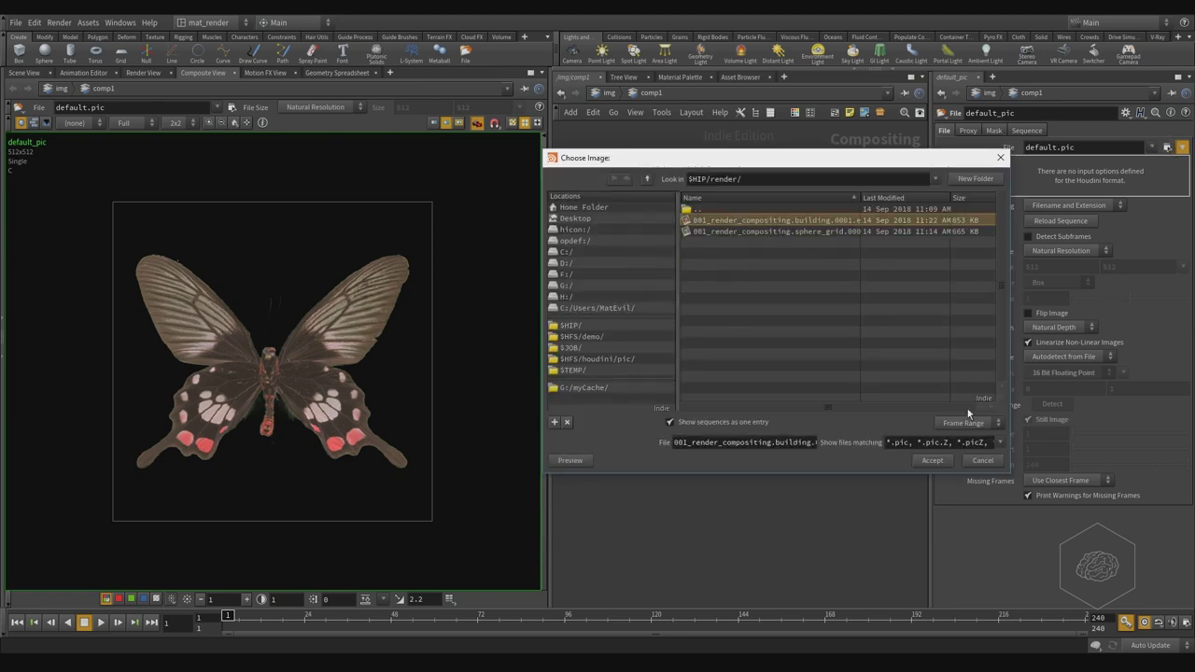
left_click(933, 460)
left_click_drag(710, 269, 651, 241)
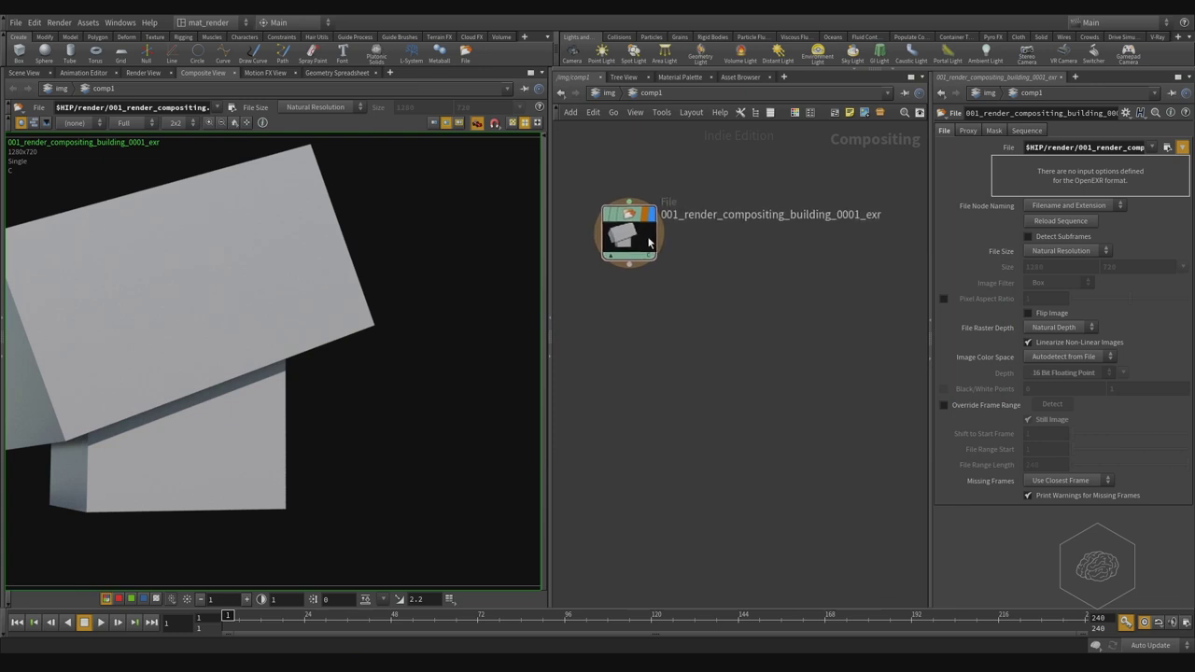
- Add a second File node, _exr1, beside the building node
key("Tab")
left_click(767, 336)
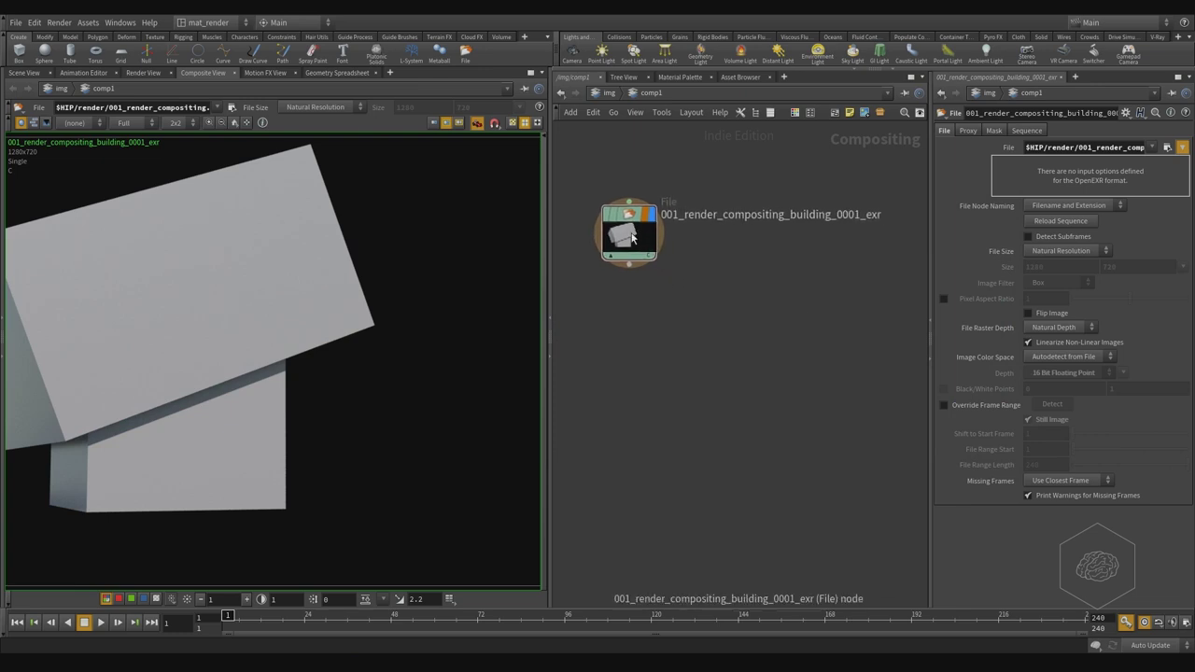
left_click(767, 336)
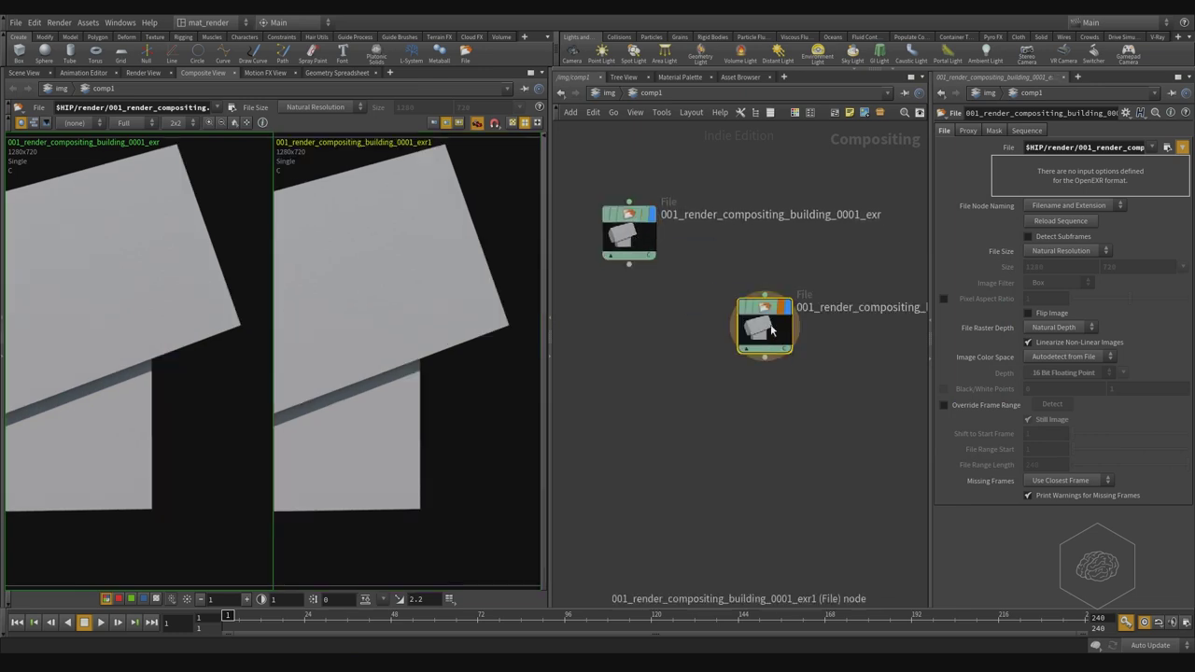
- Load the sphere_grid EXR into the second File node and move it beside the building node
left_click(1168, 147)
left_click(761, 230)
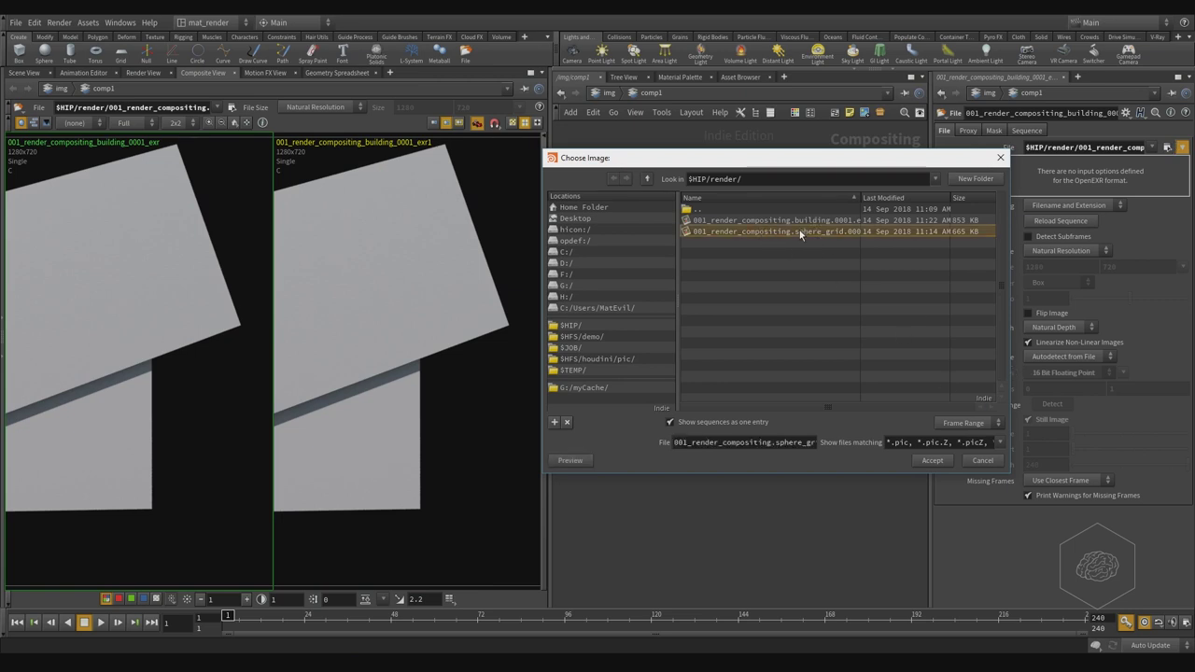
left_click(934, 460)
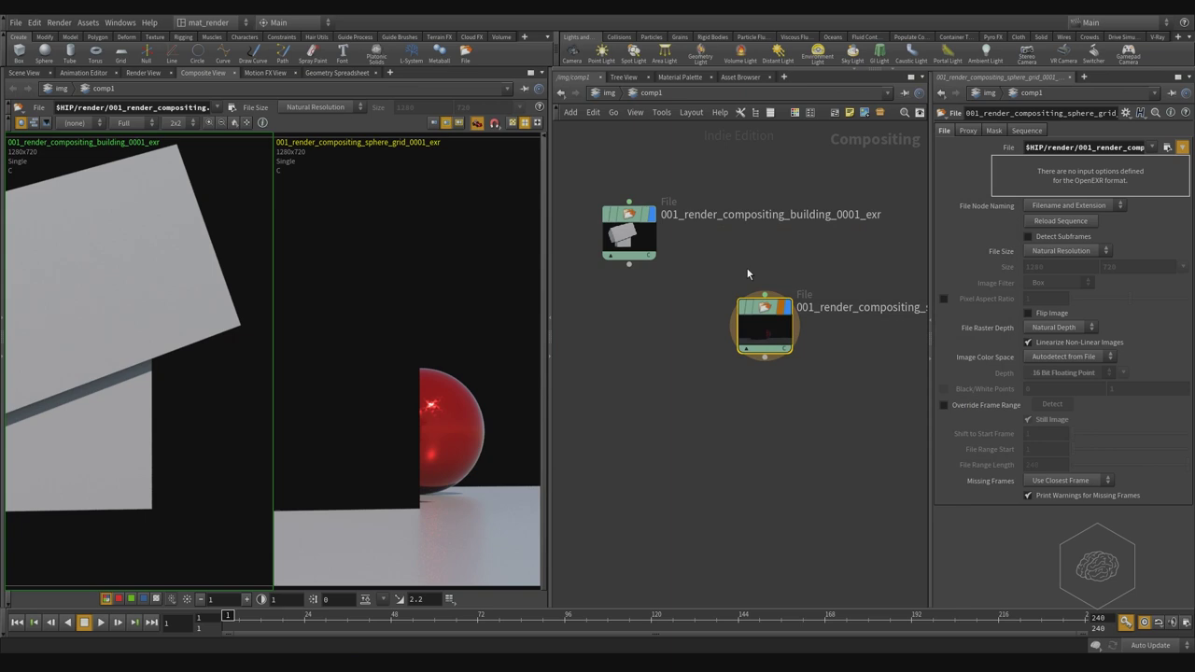
scroll(451, 352, "down", 3)
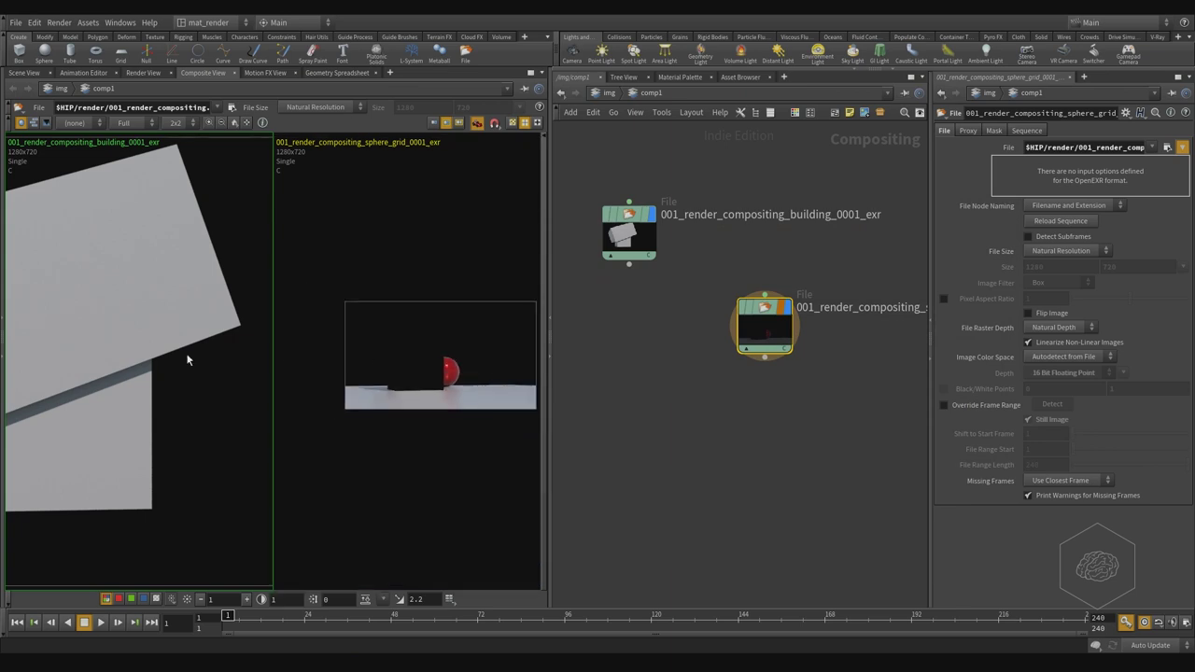
scroll(177, 346, "down", 5)
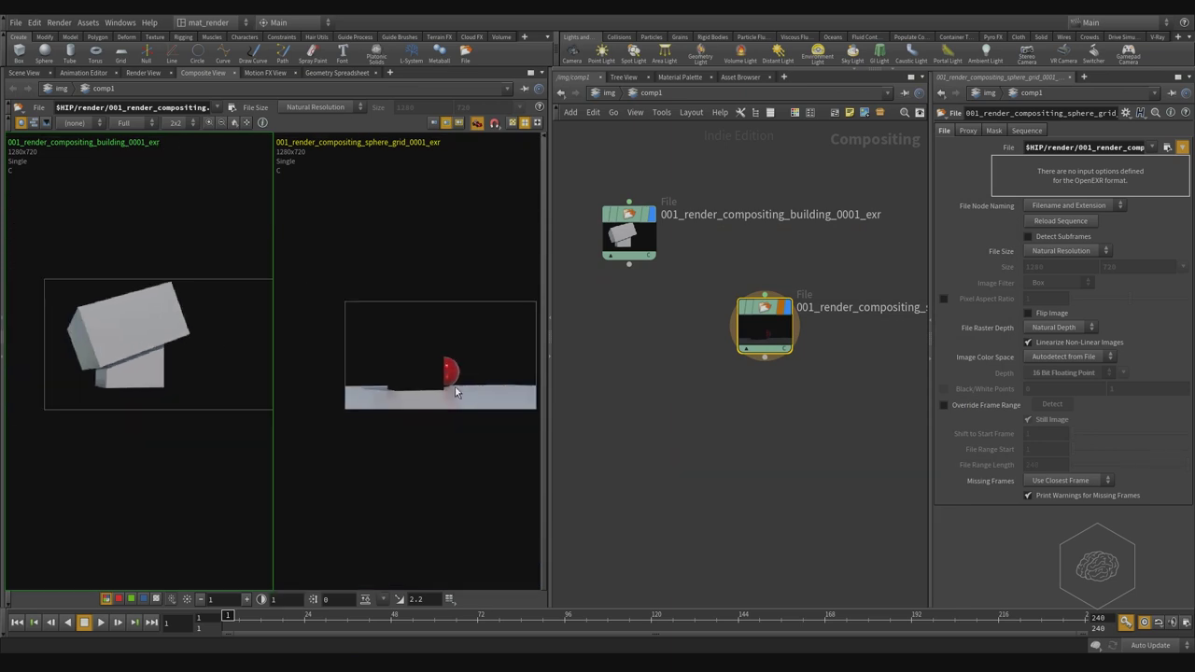
scroll(193, 364, "up", 1)
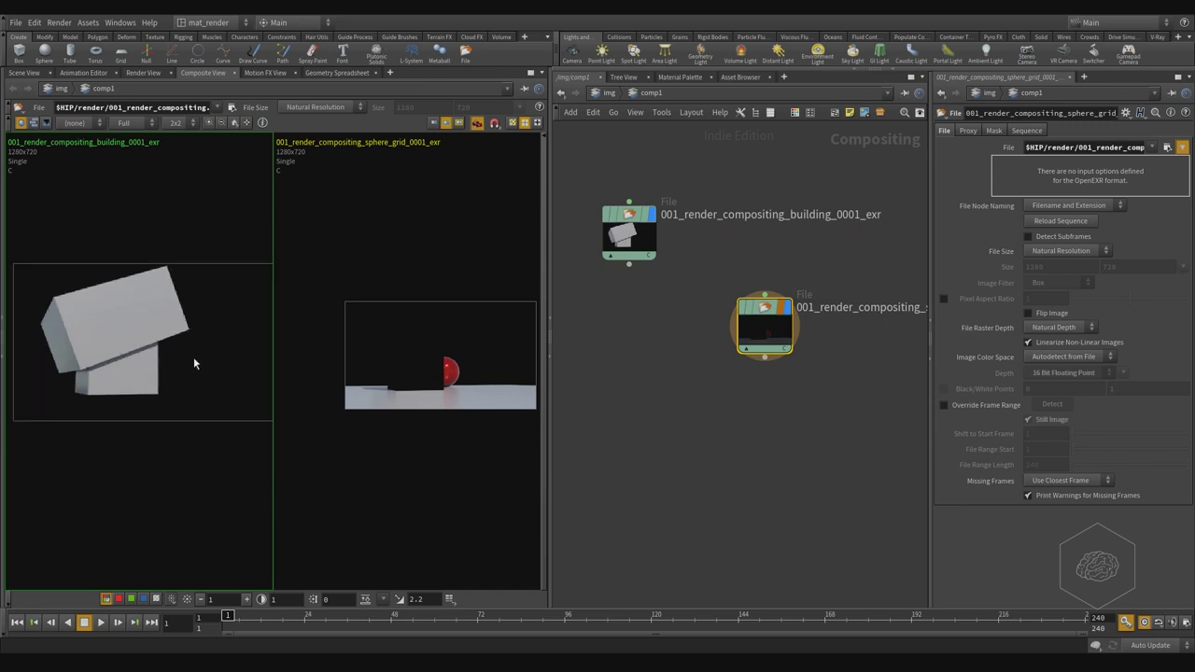
scroll(150, 359, "up", 1)
scroll(119, 357, "down", 1)
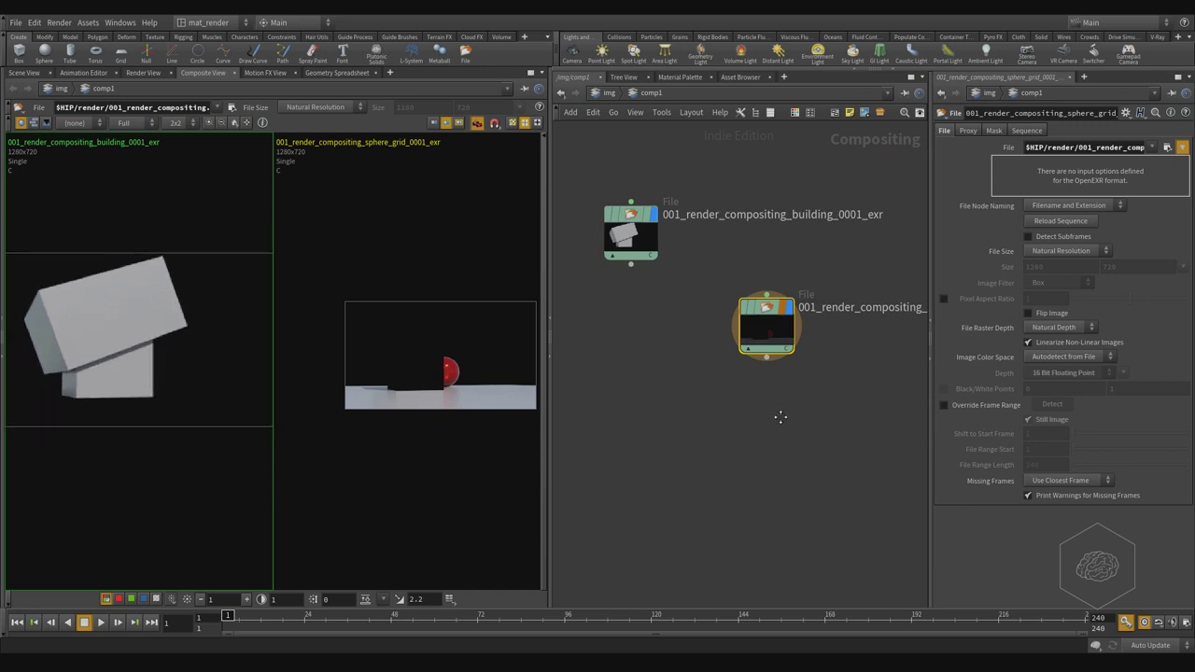
middle_click_drag(779, 419, 803, 399)
left_click_drag(797, 334, 849, 256)
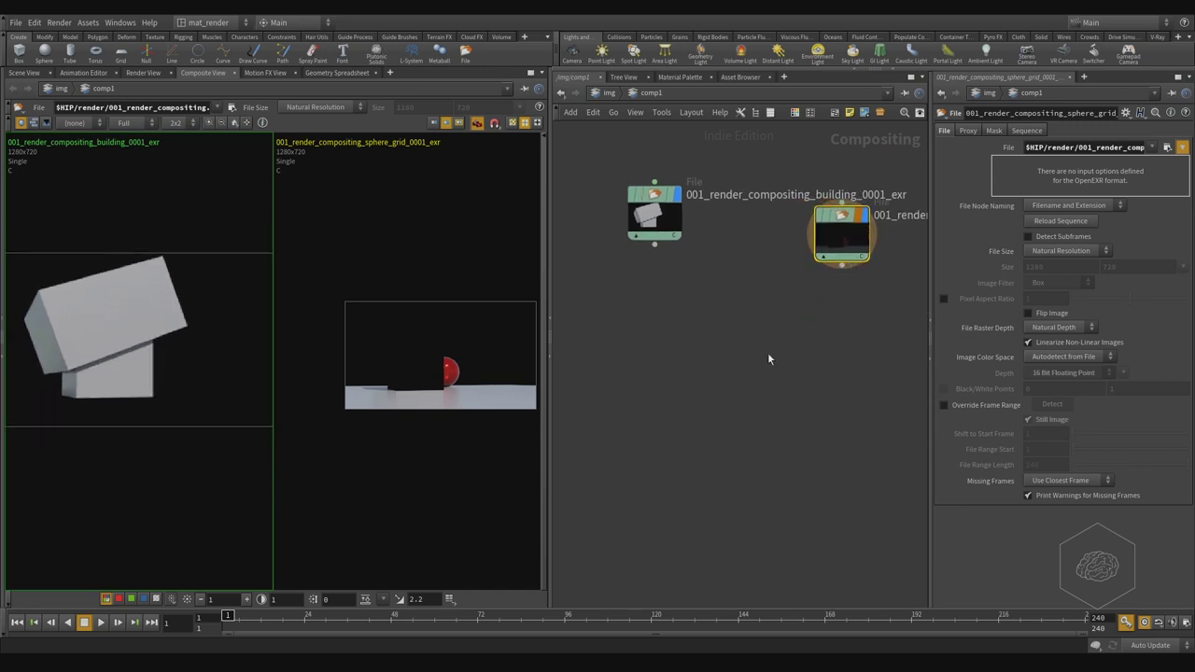
- Add an Over layer node, layer1, fed by both File nodes, and display its composite
key("Tab")
type("over")
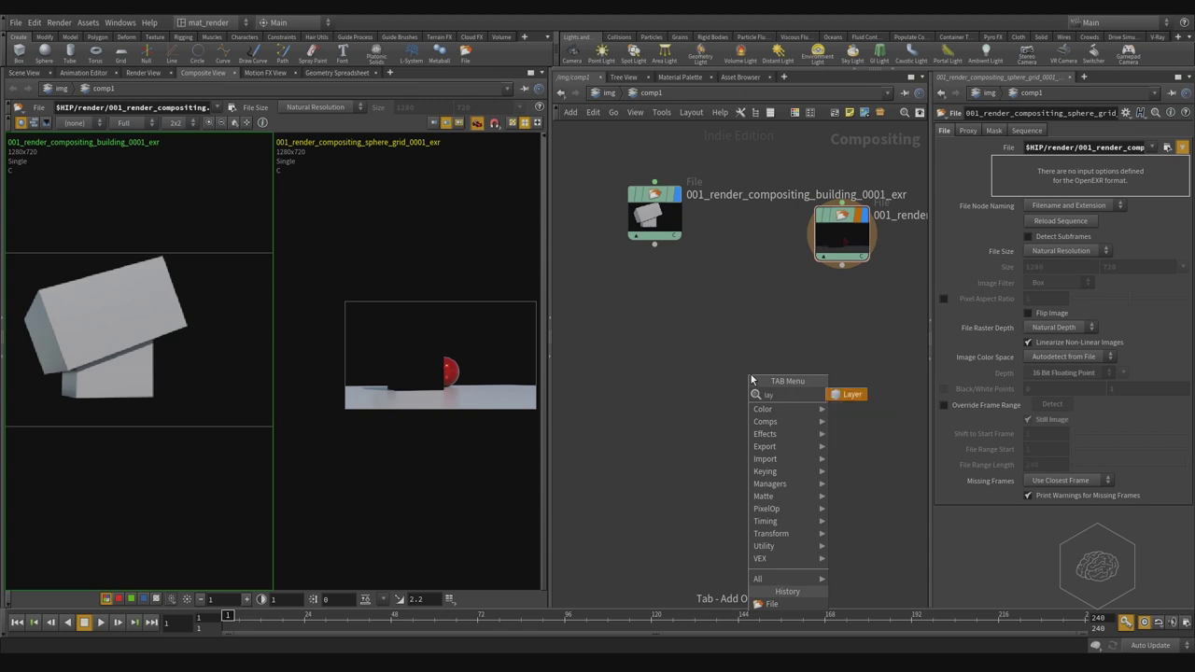
key("Return")
left_click(751, 374)
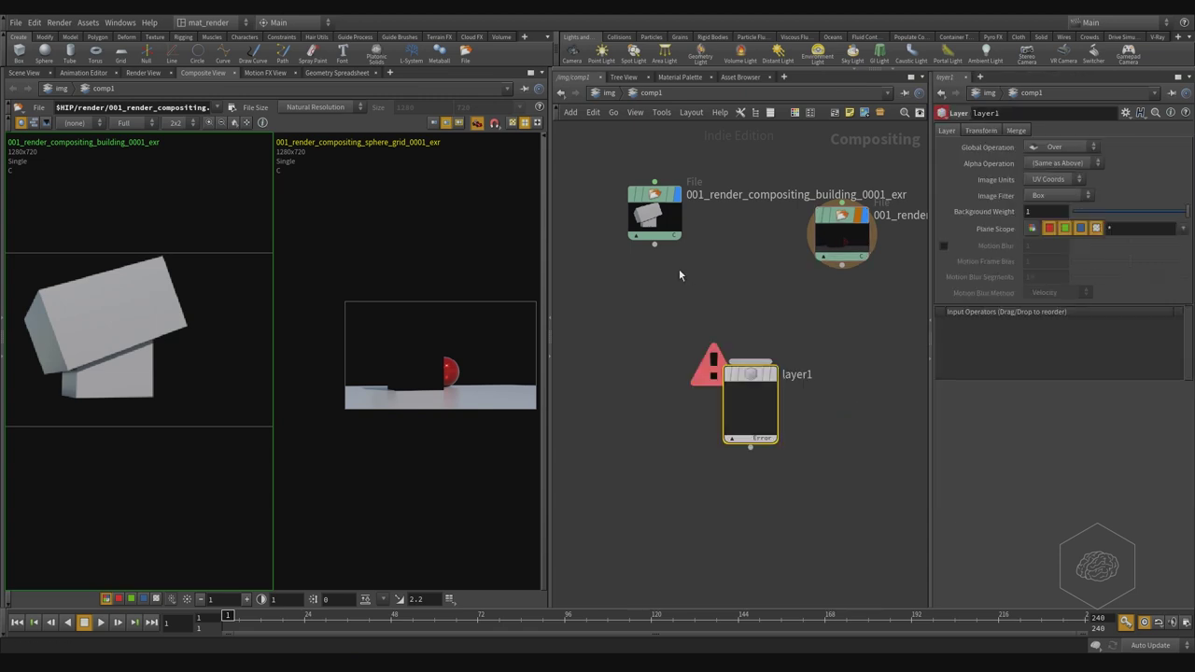
left_click_drag(878, 282, 596, 198)
left_click(655, 243)
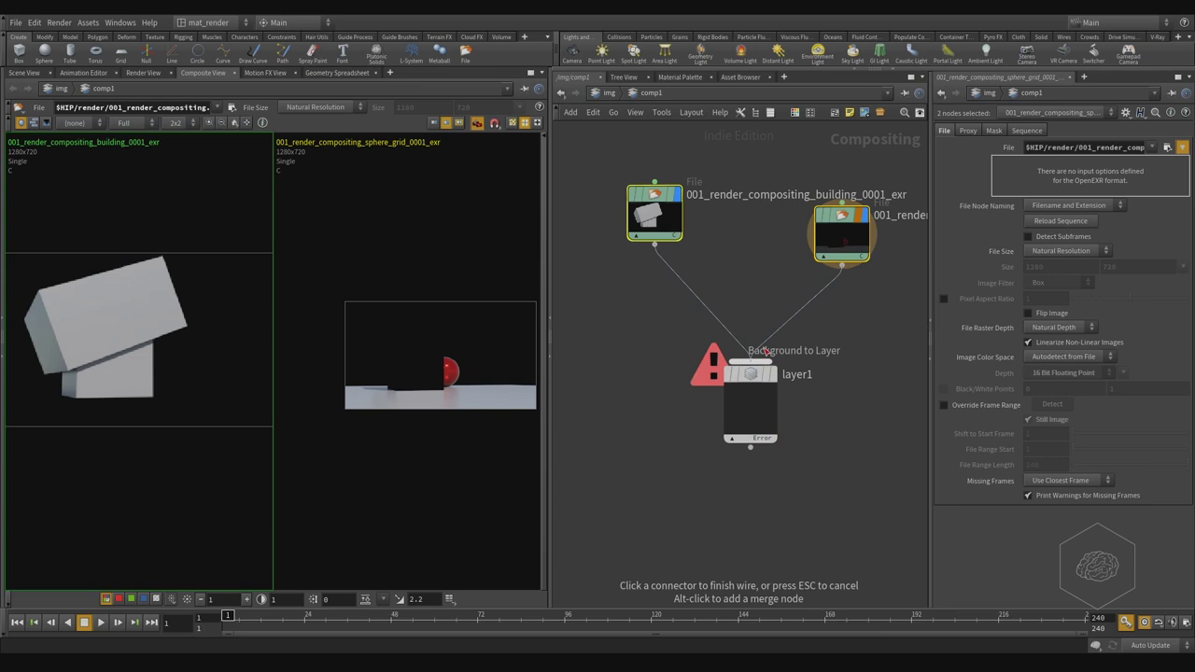
left_click(751, 361)
scroll(798, 415, "up", 2)
mouse_move(738, 347)
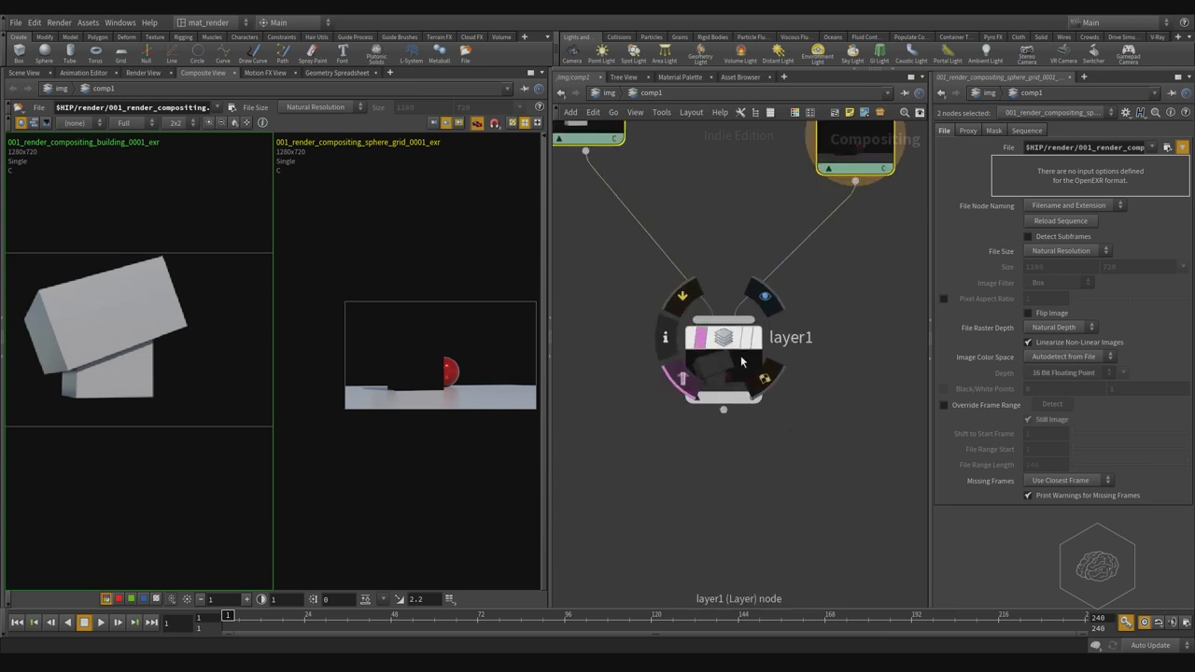
left_click(756, 338)
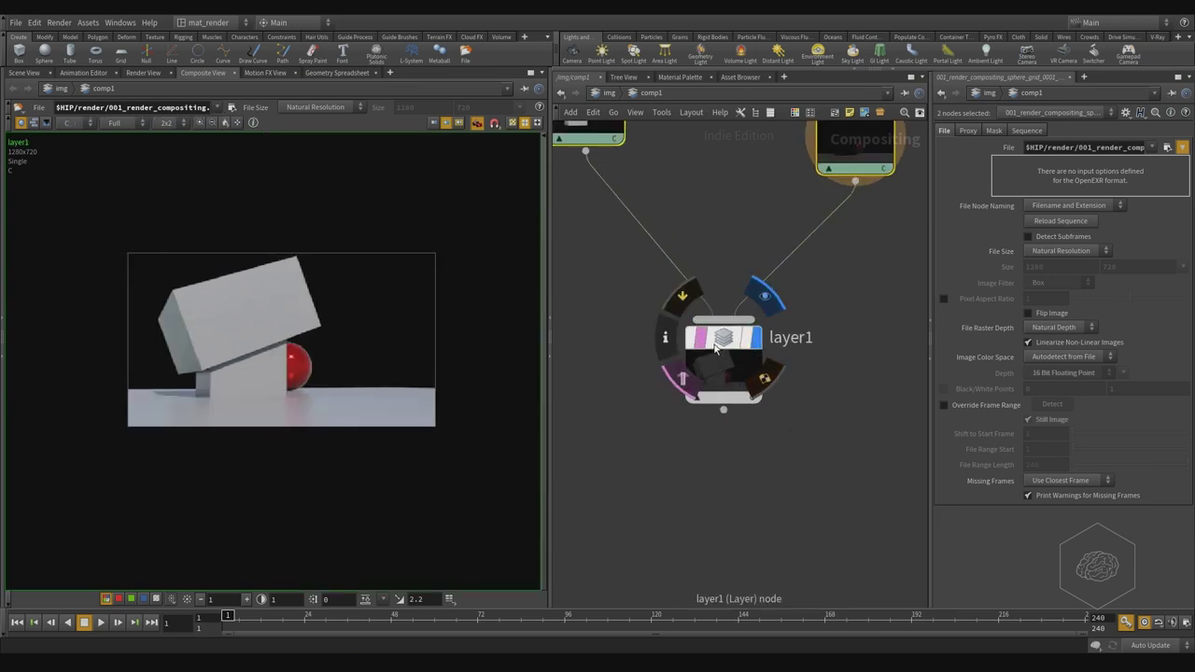
- Move layer1 further down, frame all nodes, and nudge the building node up
scroll(371, 372, "up", 6)
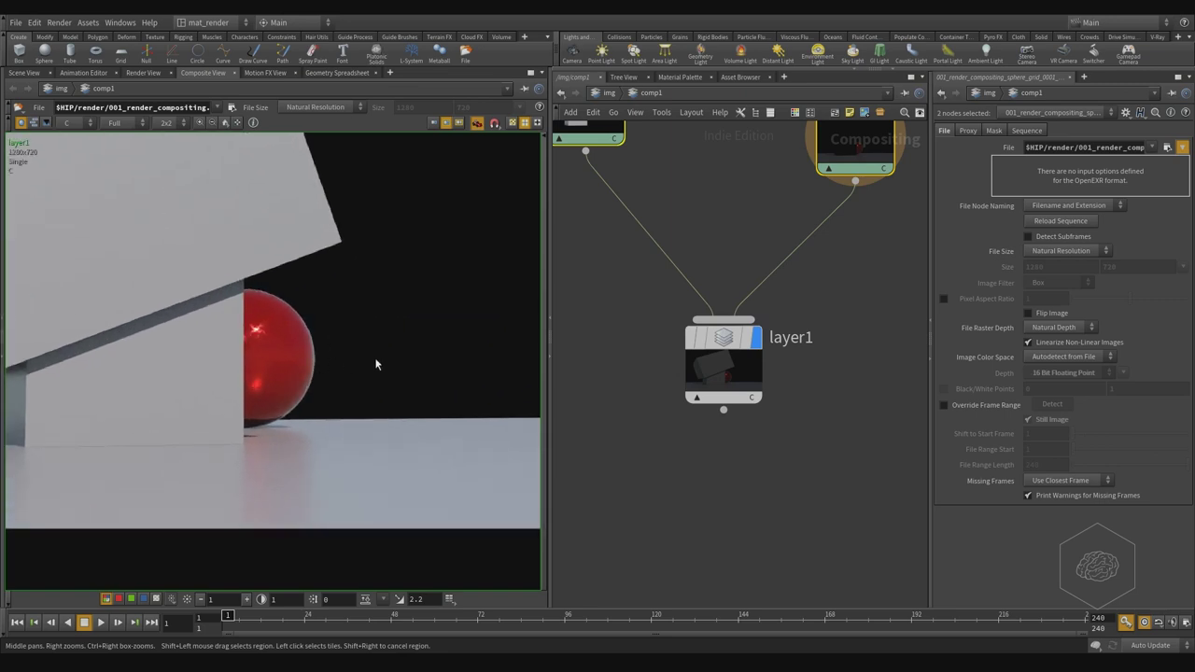
scroll(371, 372, "down", 4)
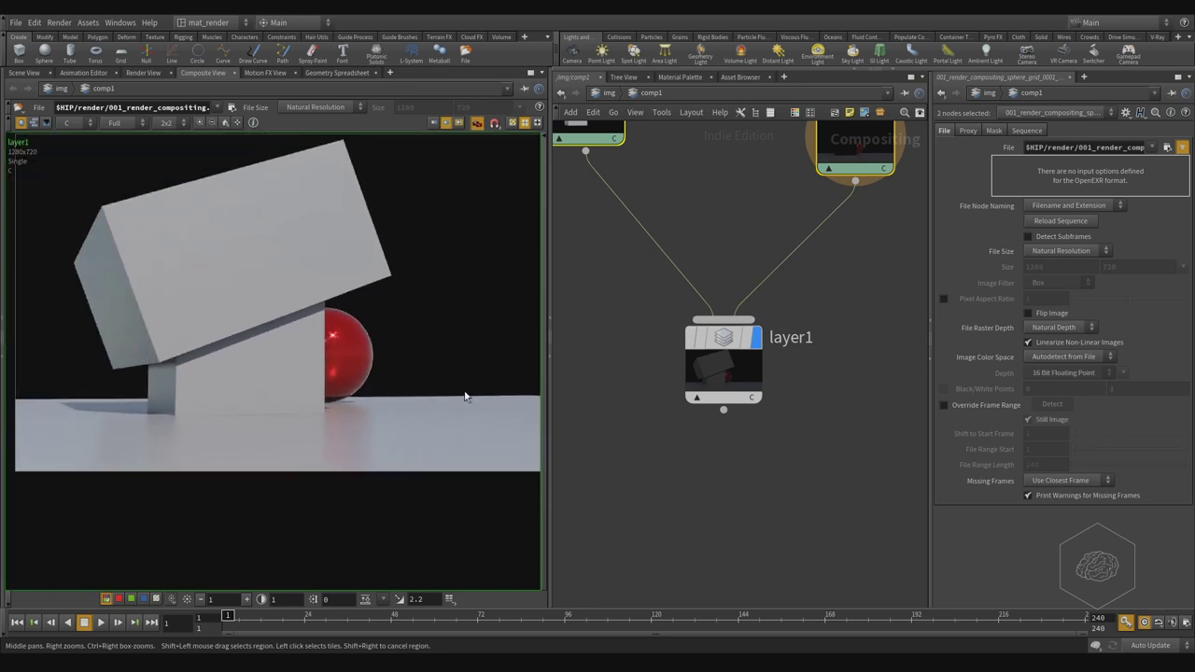
scroll(401, 342, "up", 1)
left_click_drag(730, 342, 738, 373)
scroll(374, 369, "down", 1)
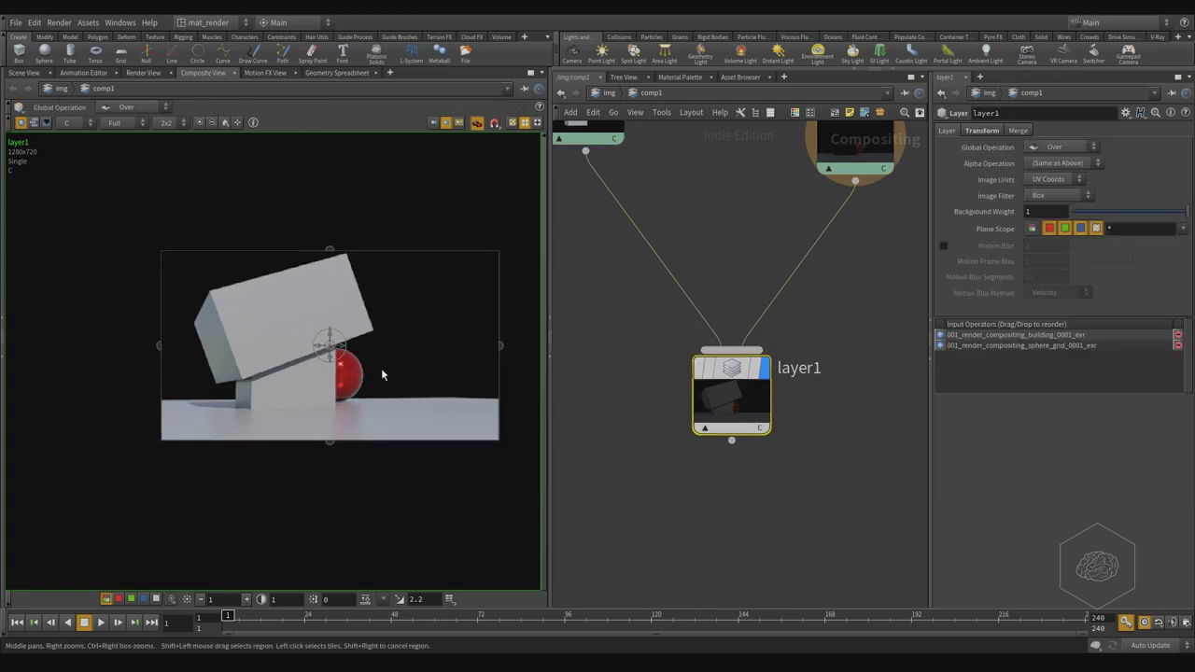
scroll(382, 368, "up", 1)
left_click(875, 464)
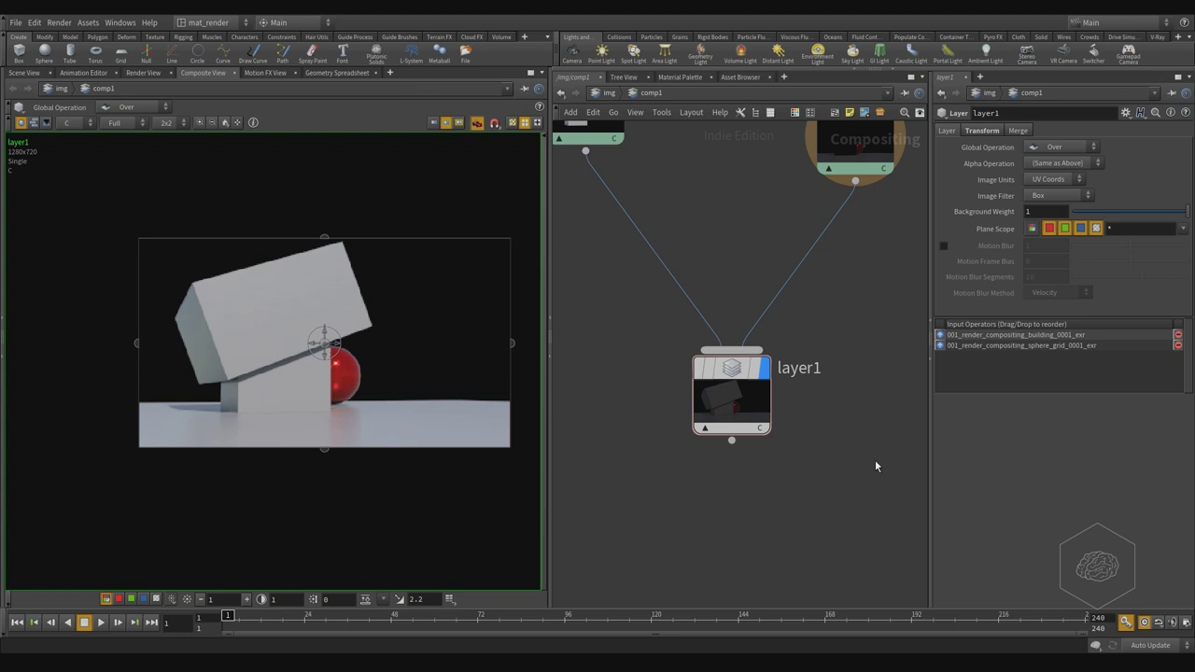
key("h")
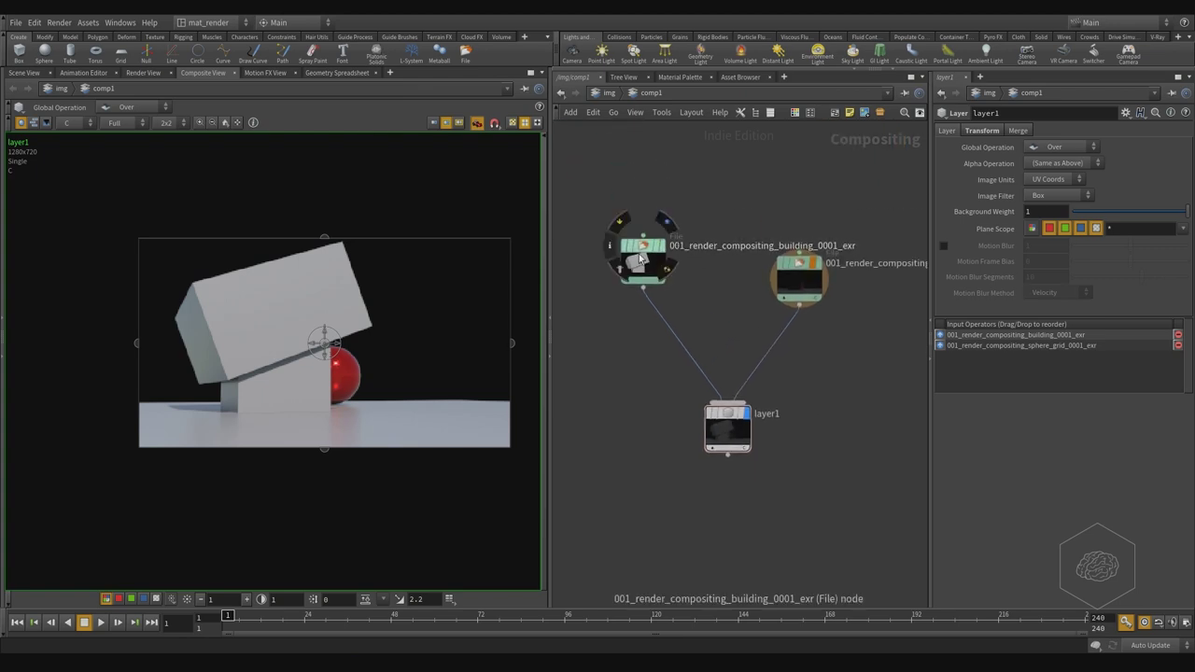
left_click_drag(642, 261, 645, 249)
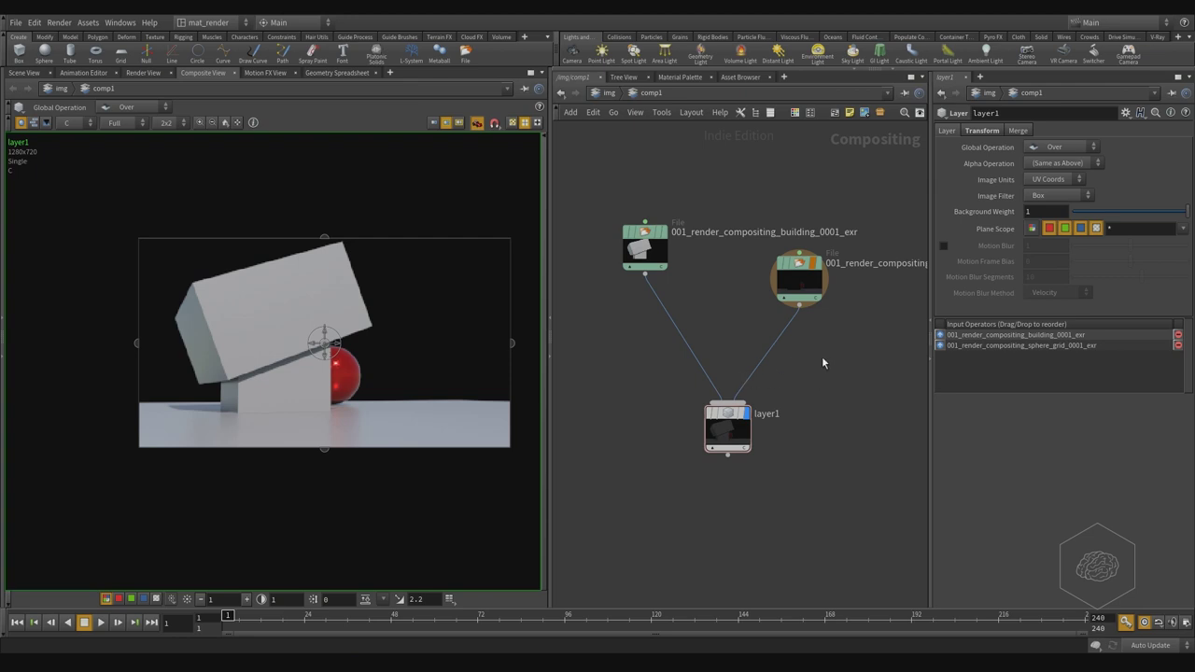
- Insert a Bright node, bright1, on the sphere_grid-to-layer1 wire
key("Tab")
type("con")
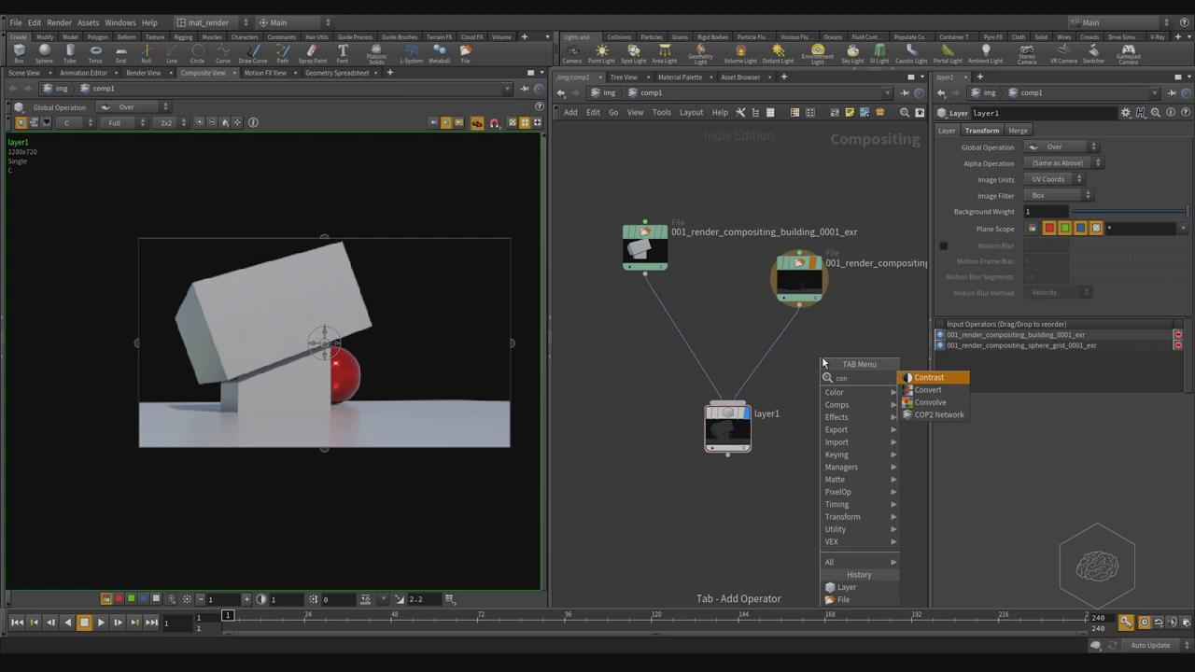
key("BackSpace")
key("BackSpace")
key("BackSpace")
type("h")
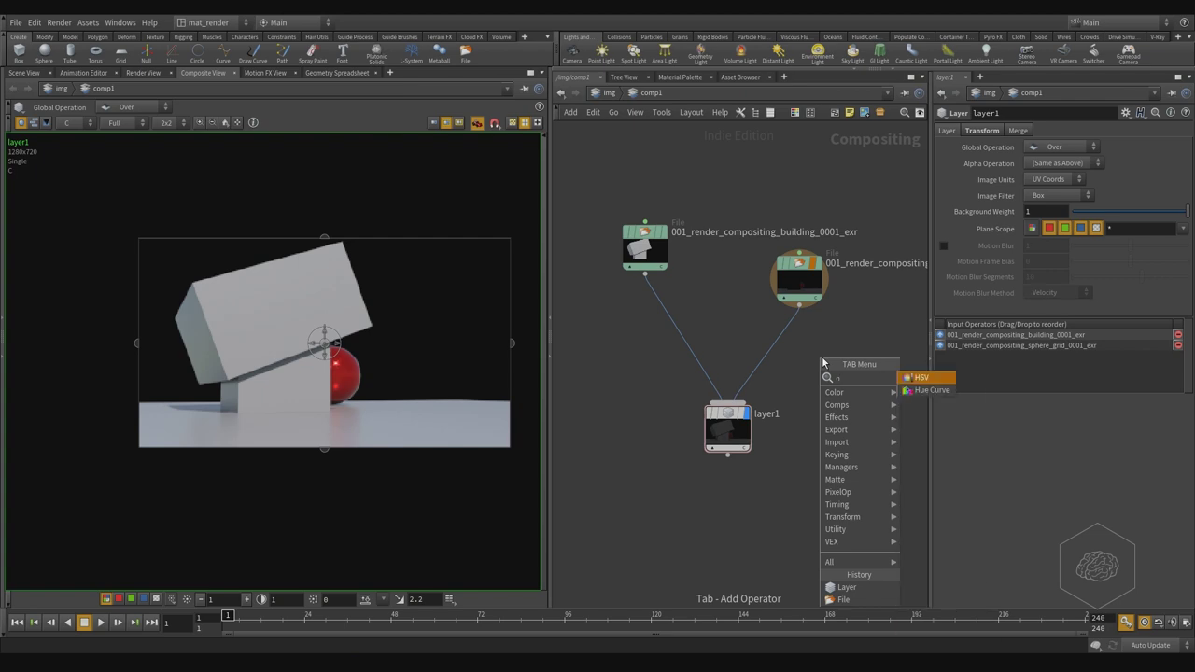
key("BackSpace")
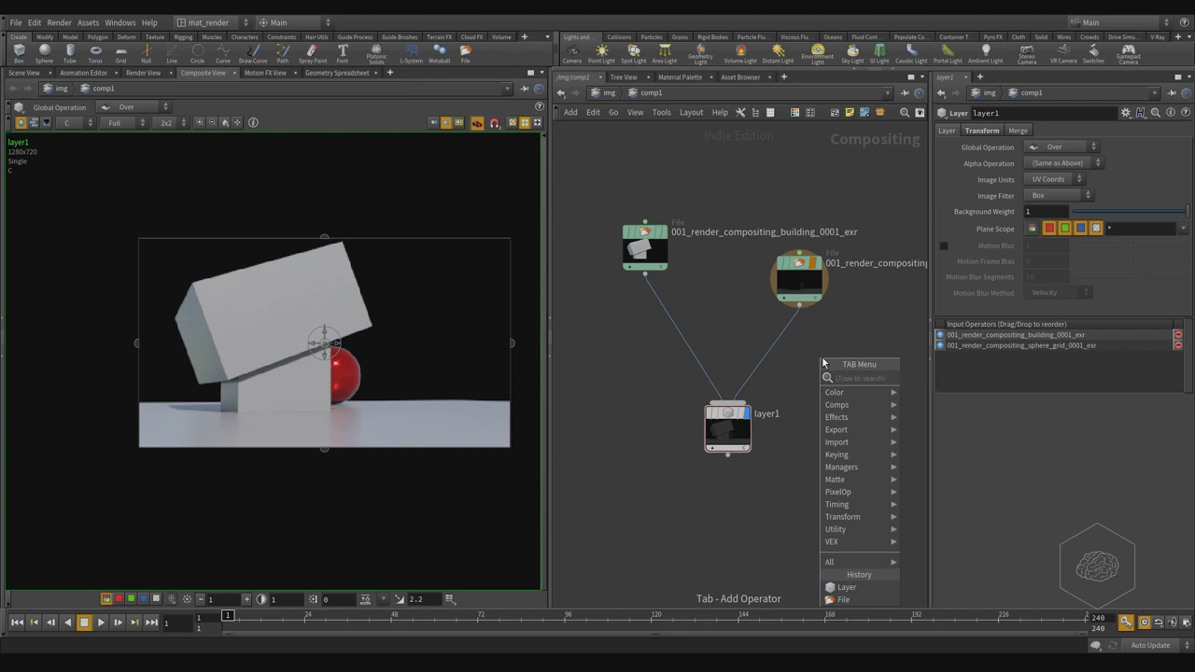
type("hsv")
key("Return")
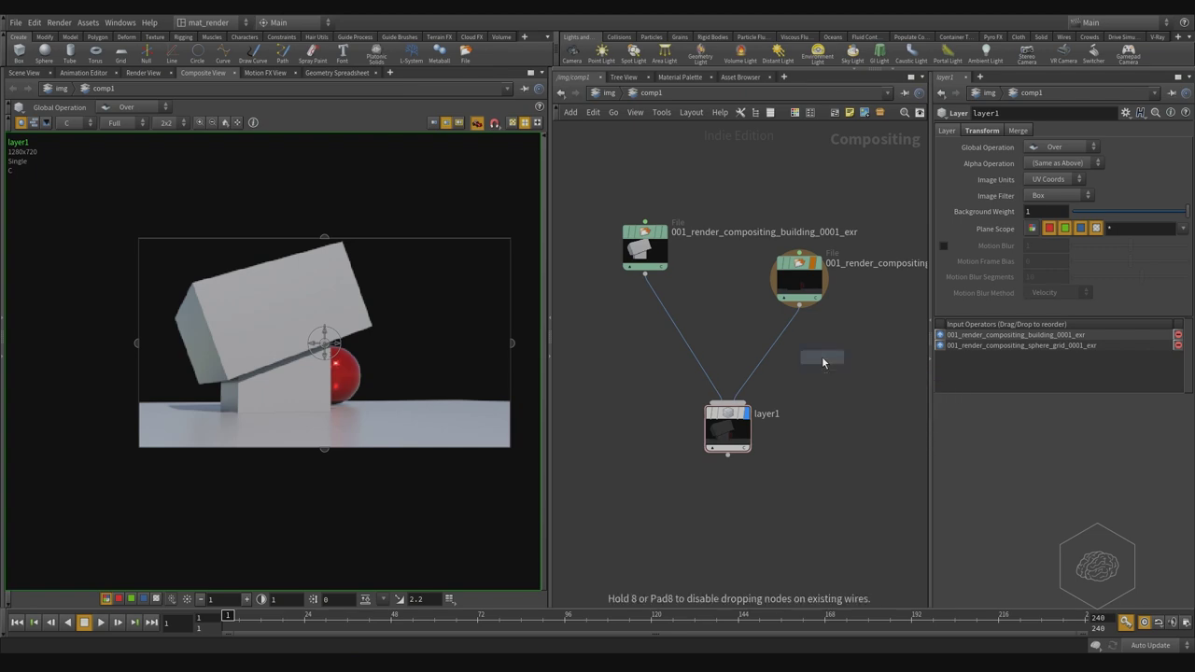
left_click(822, 362)
left_click_drag(823, 362, 771, 331)
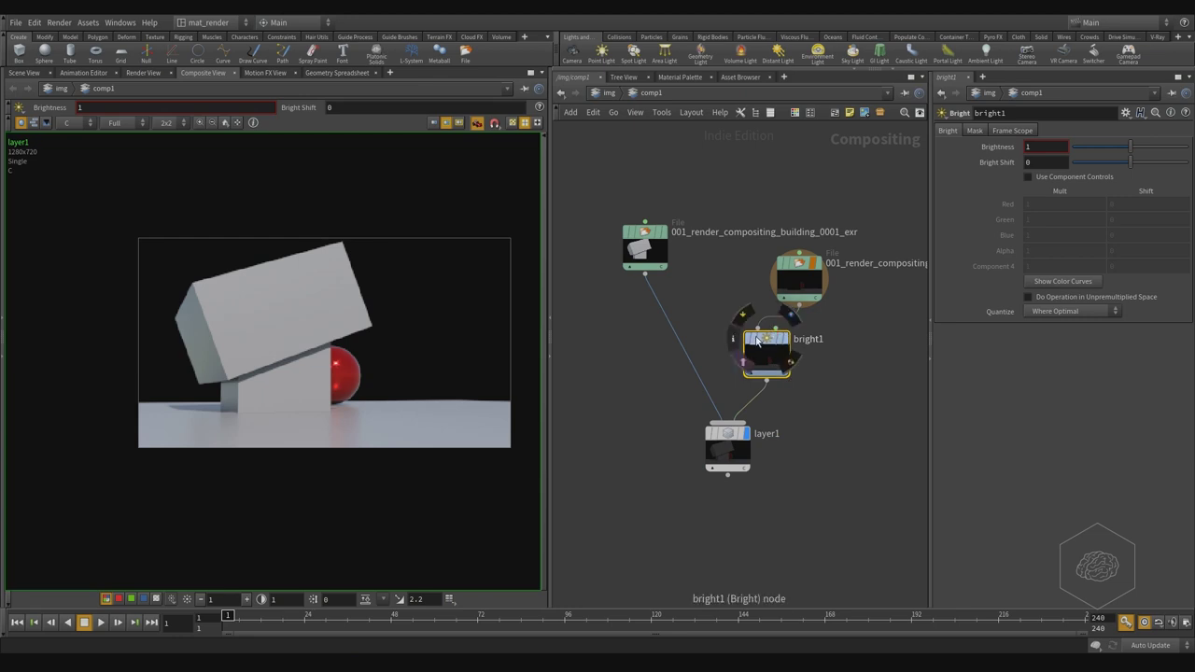
- Set bright1's Brightness to 1.51 and reset Bright Shift to 0
left_click_drag(1131, 146, 1163, 146)
key("ctrl+z")
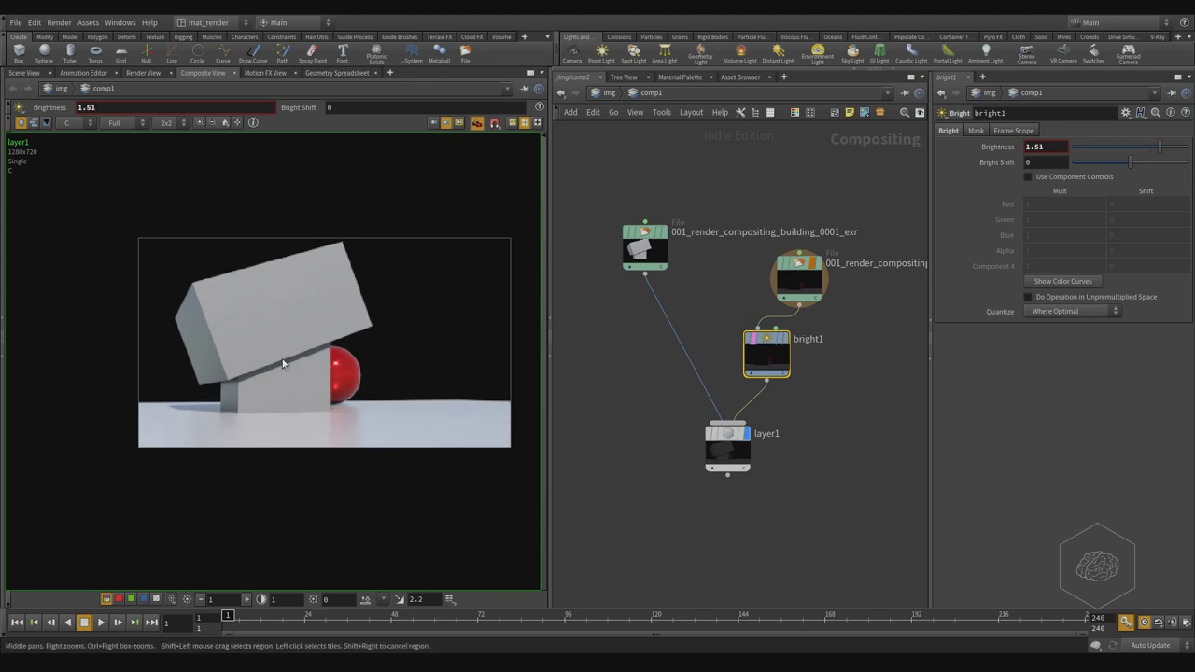
middle_click_drag(827, 416, 833, 396)
- Insert hsv1 on the building-to-layer1 wire and lower its Saturation Scale to 0
key("Tab")
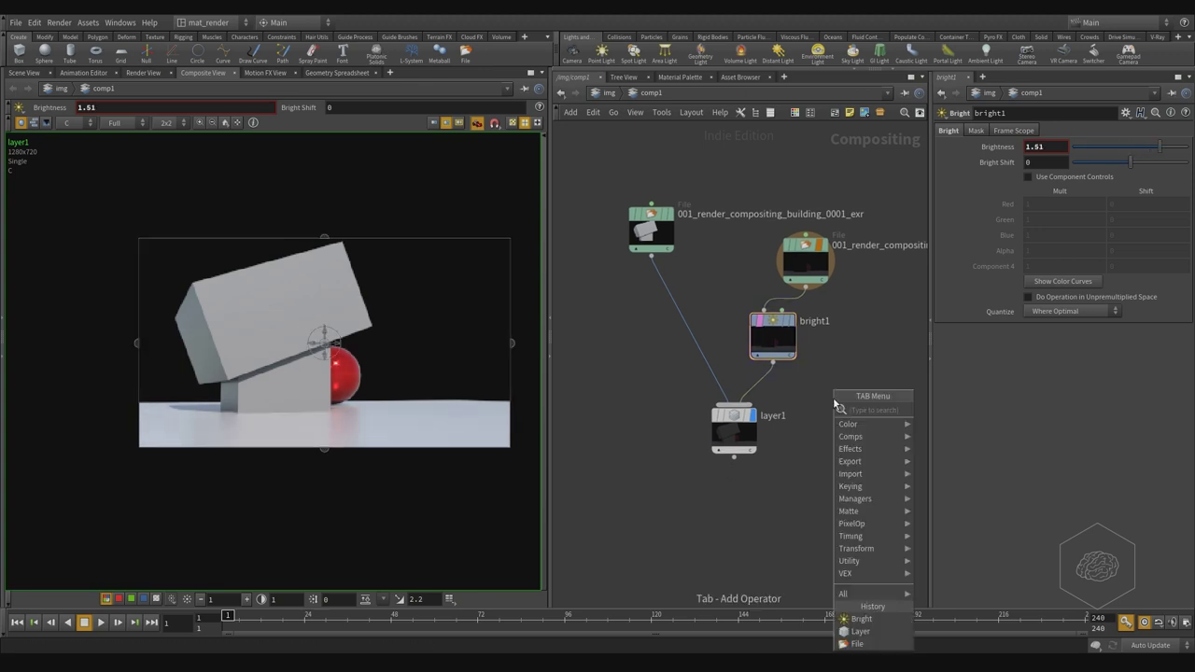
type("h")
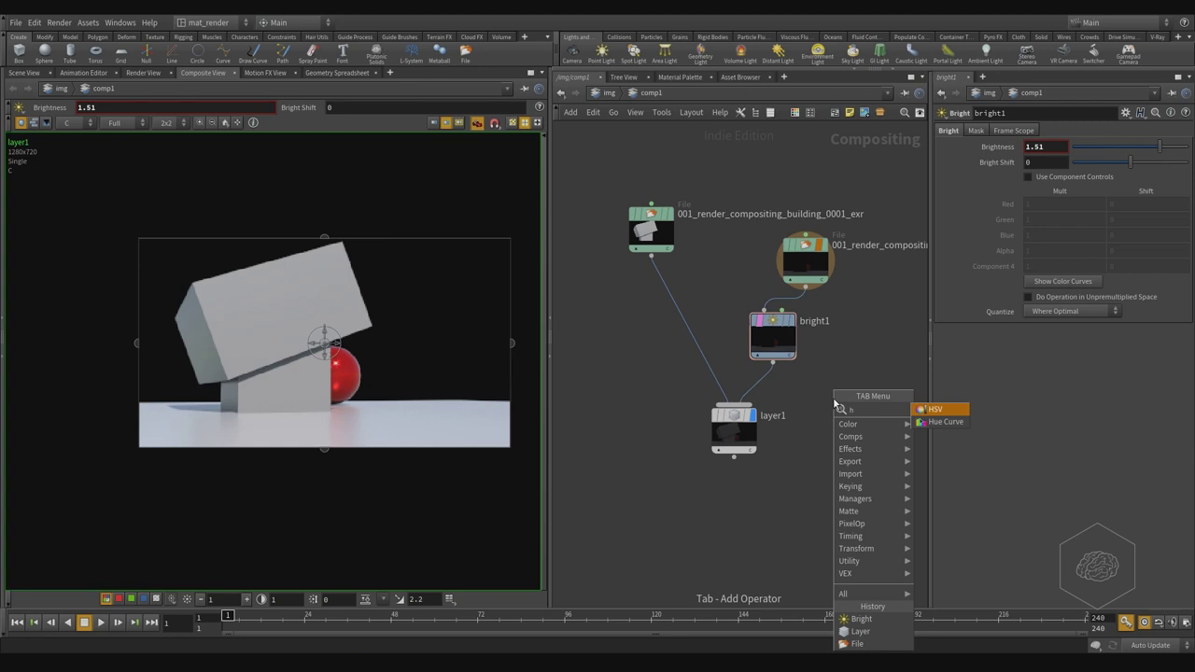
key("Return")
left_click(621, 323)
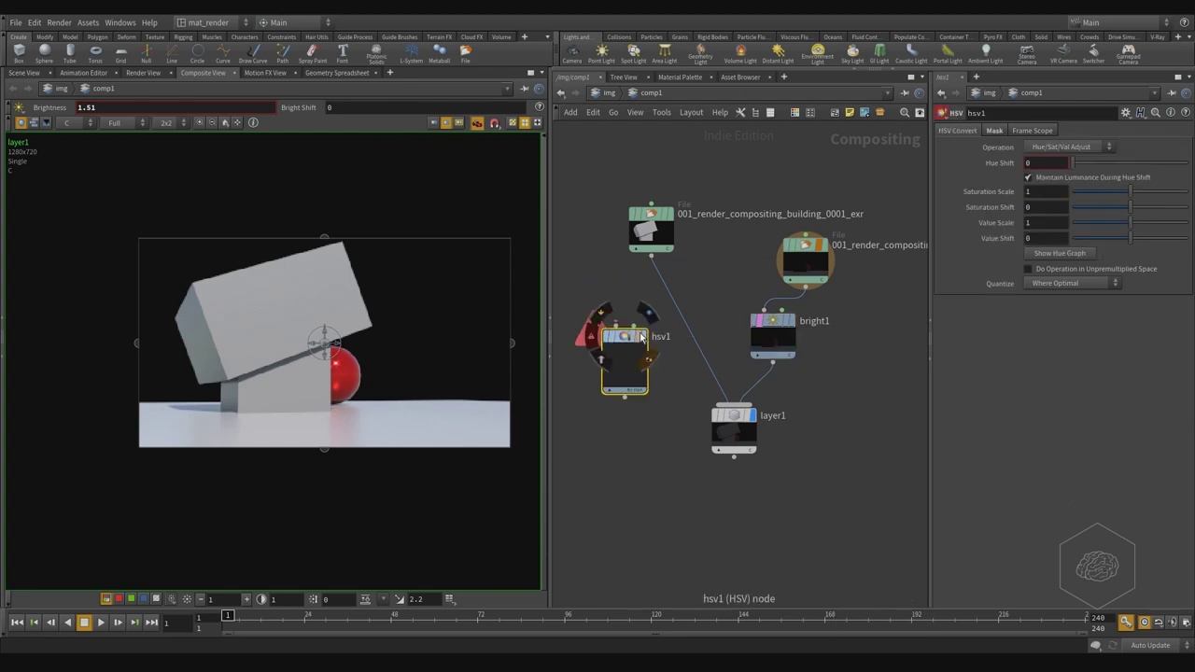
left_click_drag(621, 322, 657, 303)
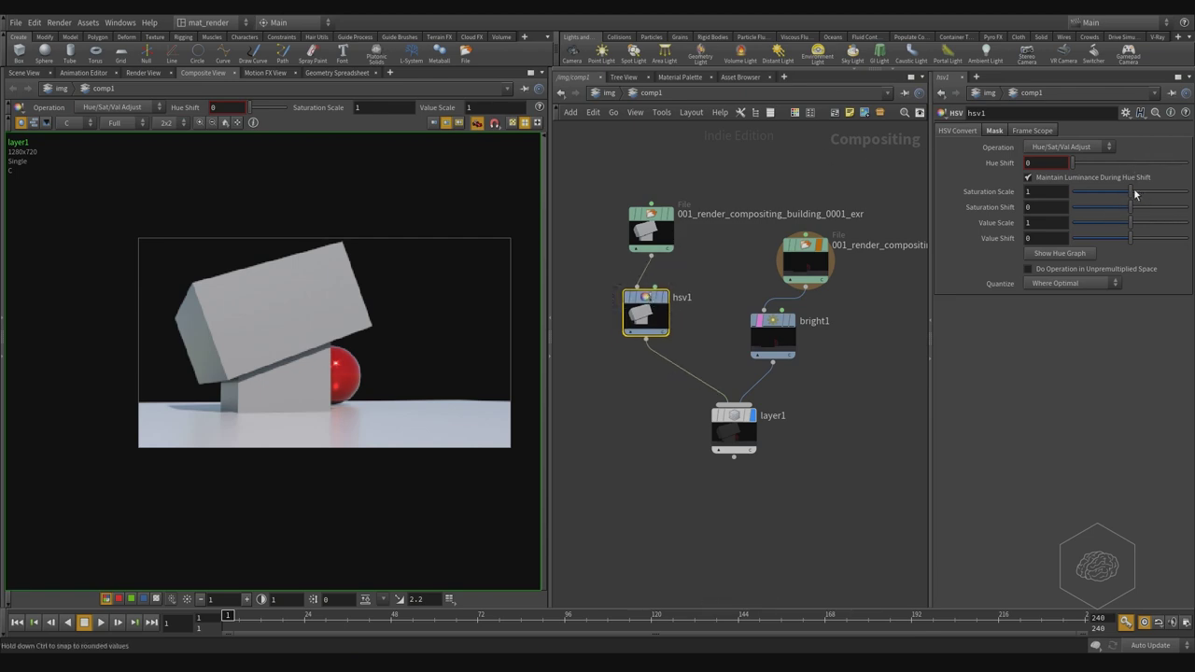
left_click_drag(1135, 193, 1117, 237)
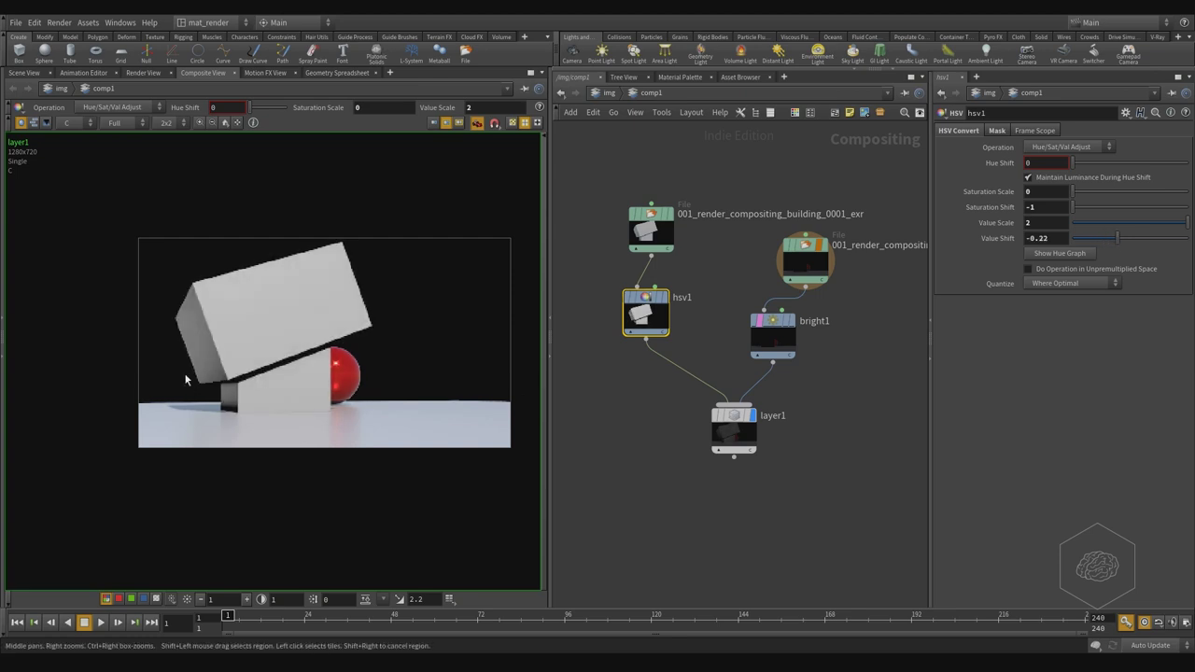
scroll(208, 344, "up", 3)
scroll(159, 351, "down", 1)
scroll(409, 453, "up", 1)
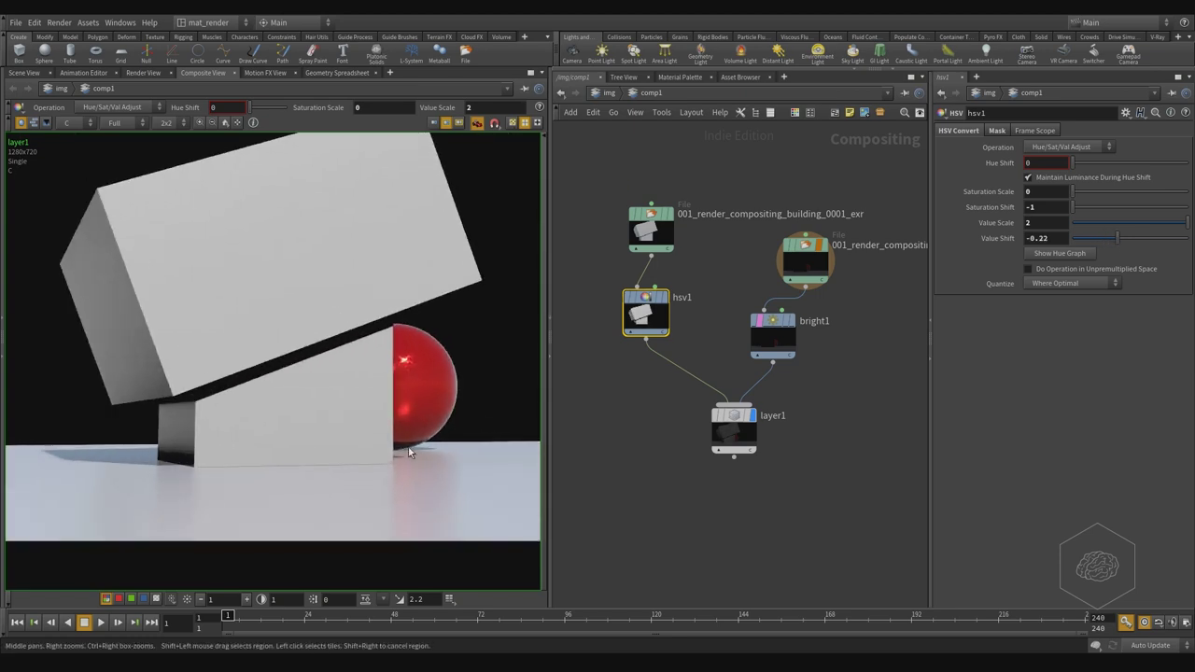
scroll(397, 447, "up", 1)
scroll(174, 437, "down", 1)
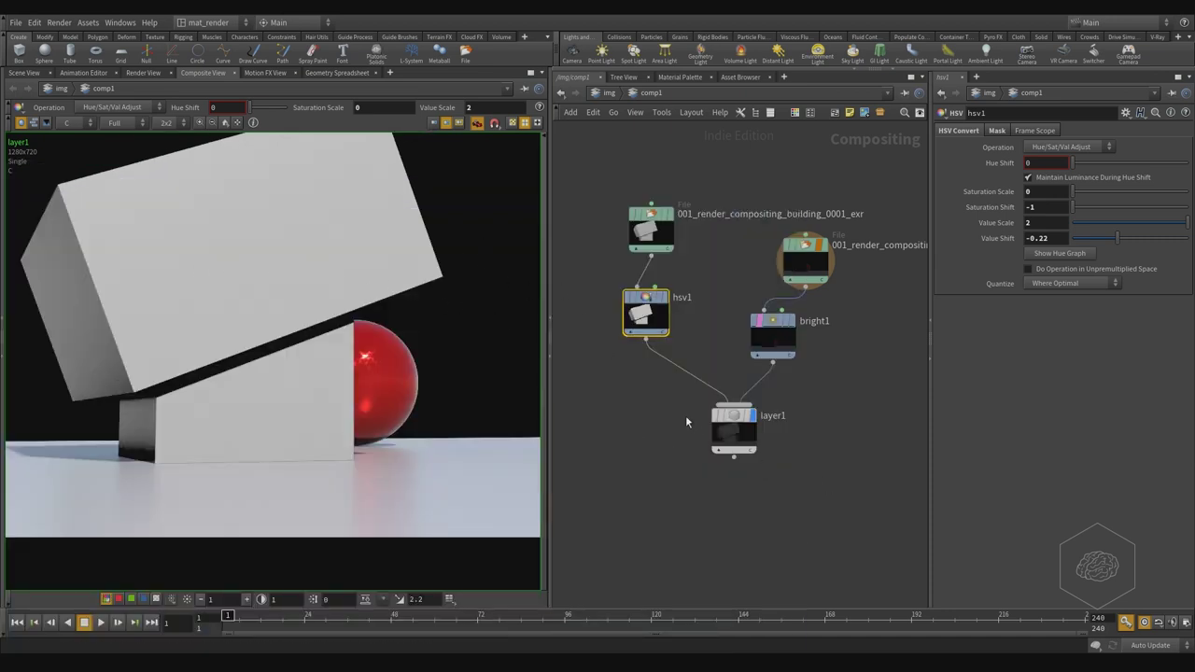
middle_click_drag(686, 416, 695, 467)
scroll(265, 229, "down", 1)
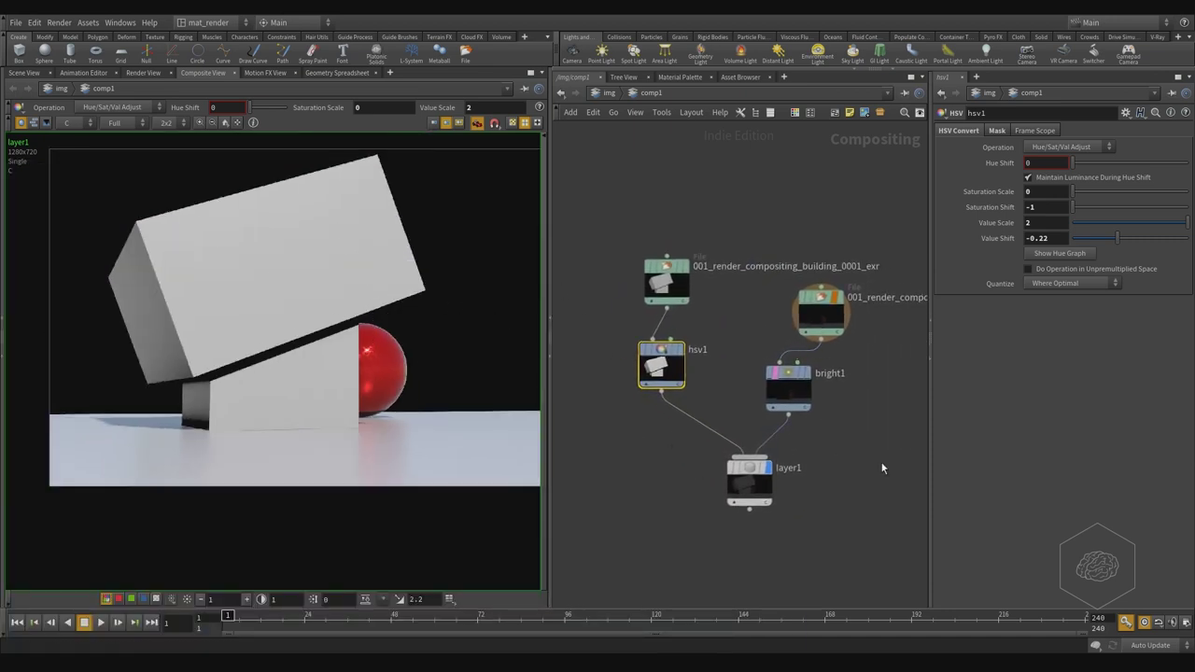
middle_click_drag(729, 213, 723, 174)
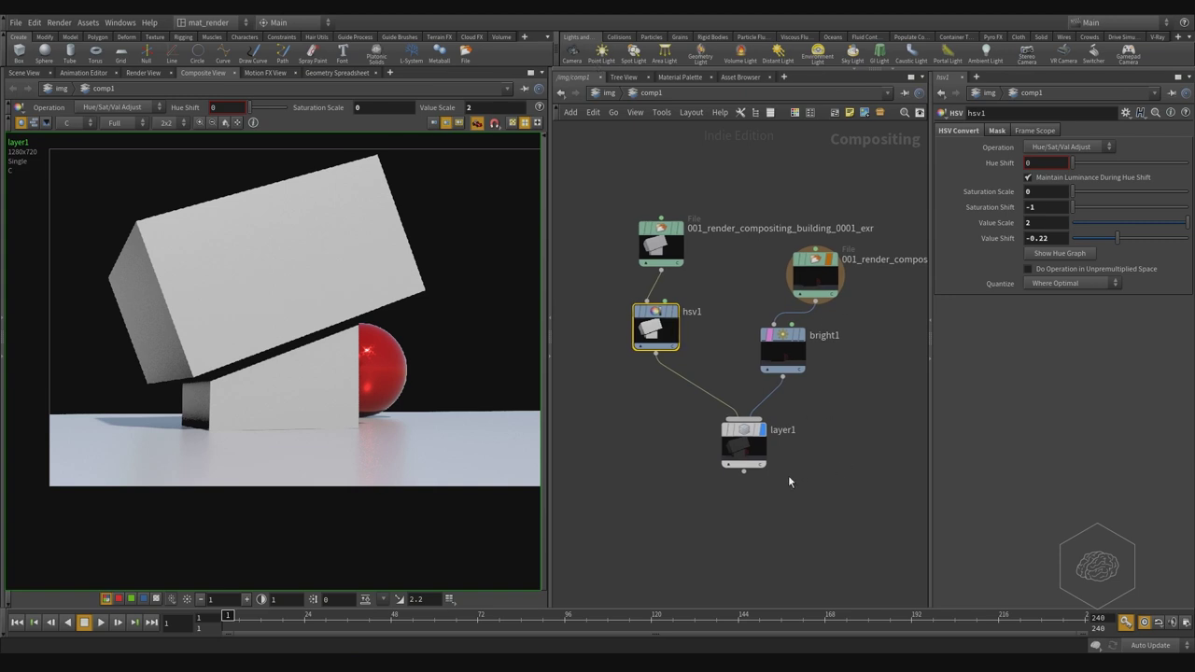
middle_click_drag(793, 514, 704, 420)
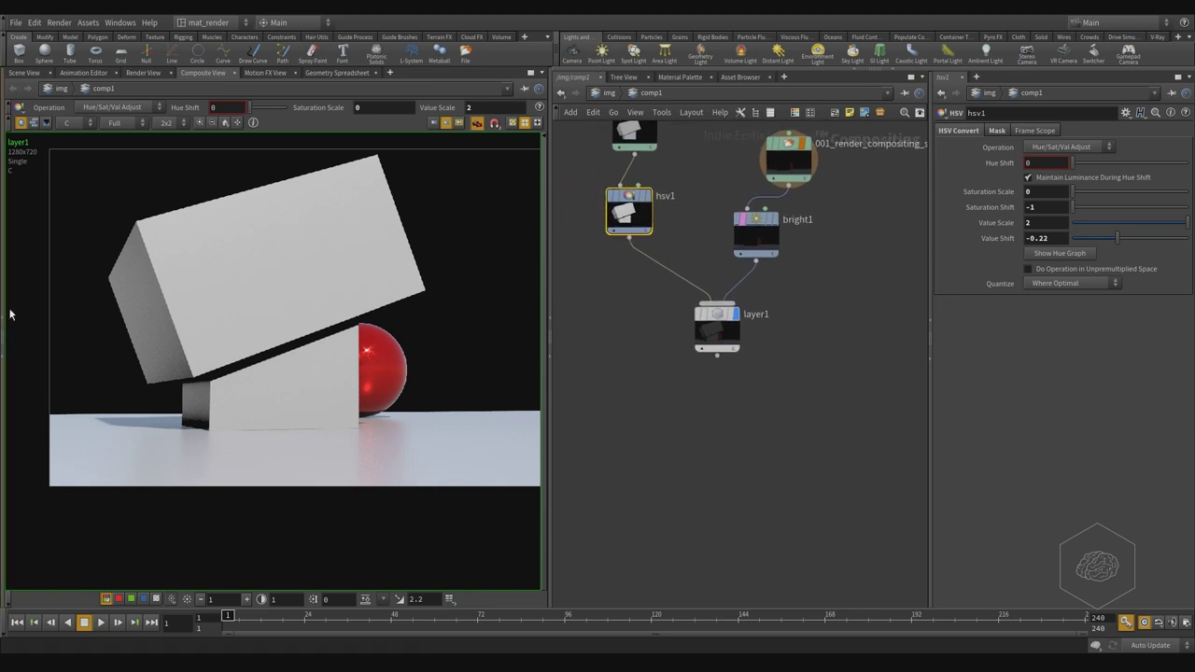
- Add a ROP File Output node, rop_comp1, below layer1 and wire layer1 into it
key("Tab")
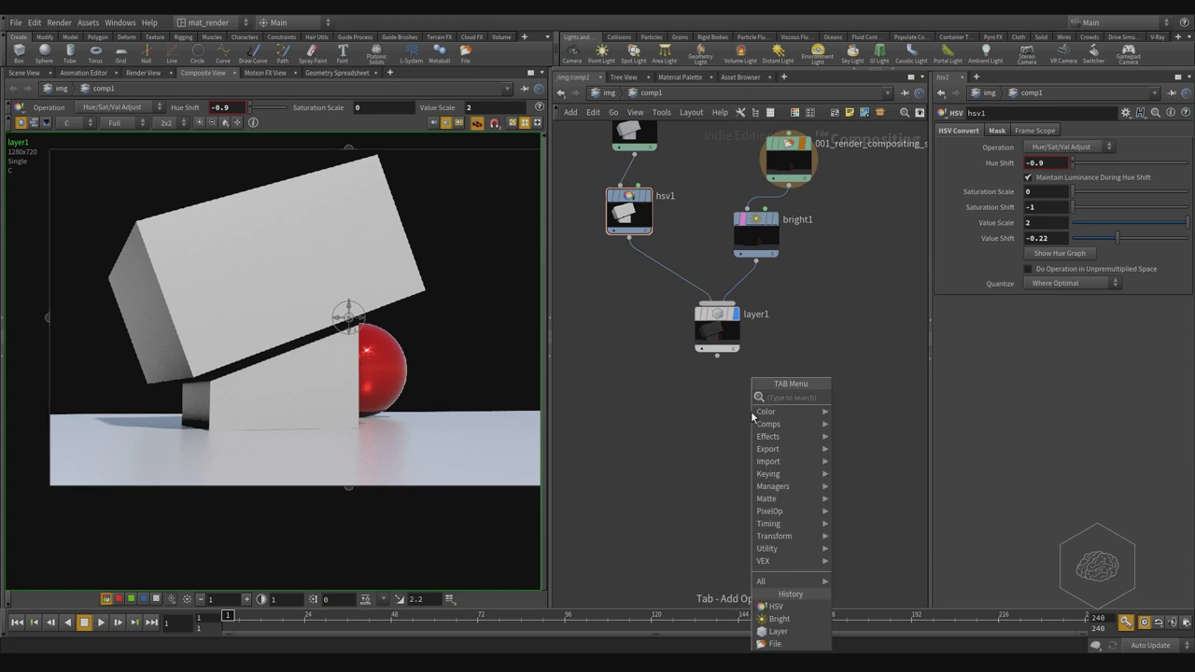
type("w")
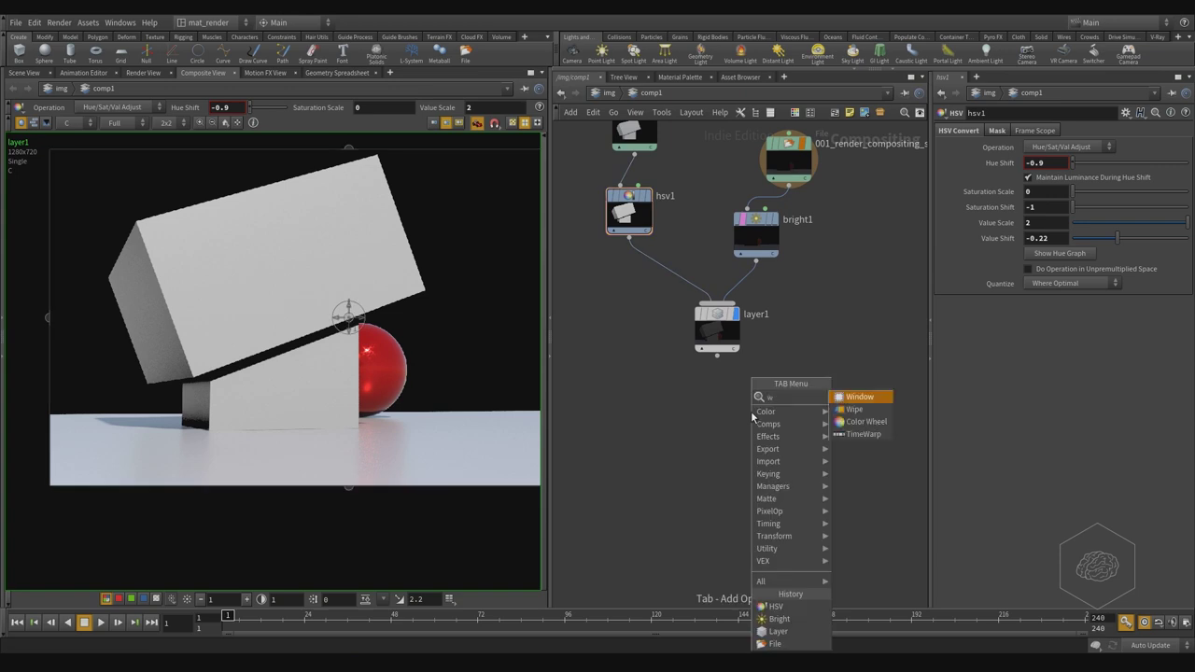
key("BackSpace")
type("e")
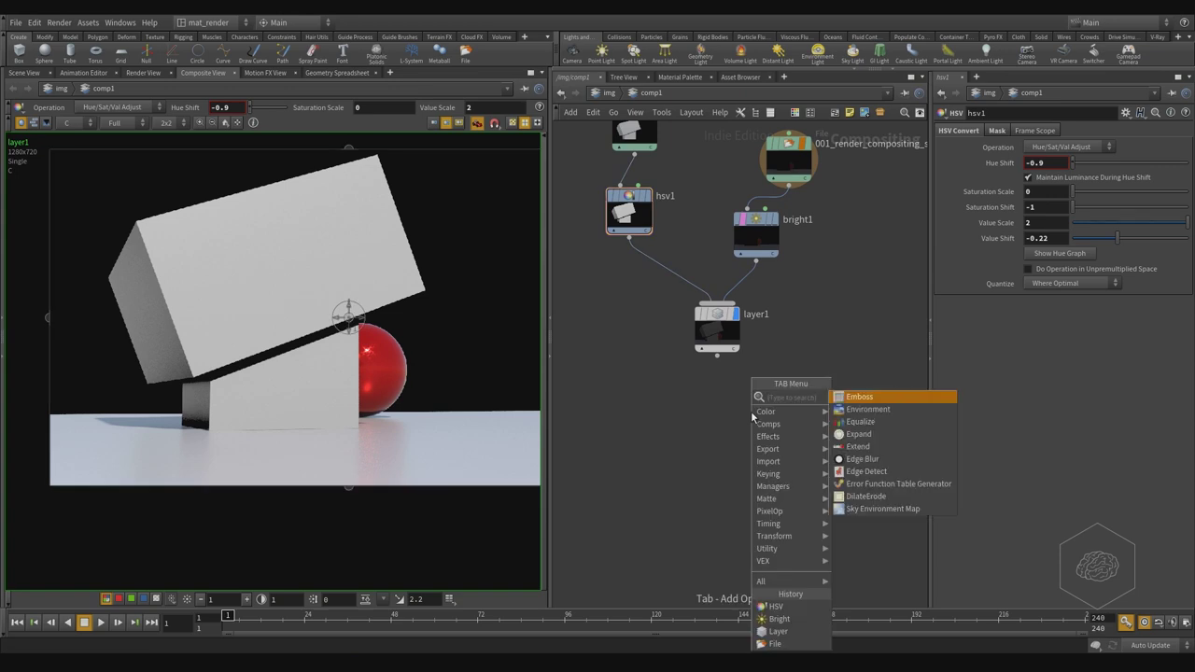
key("BackSpace")
type("rop")
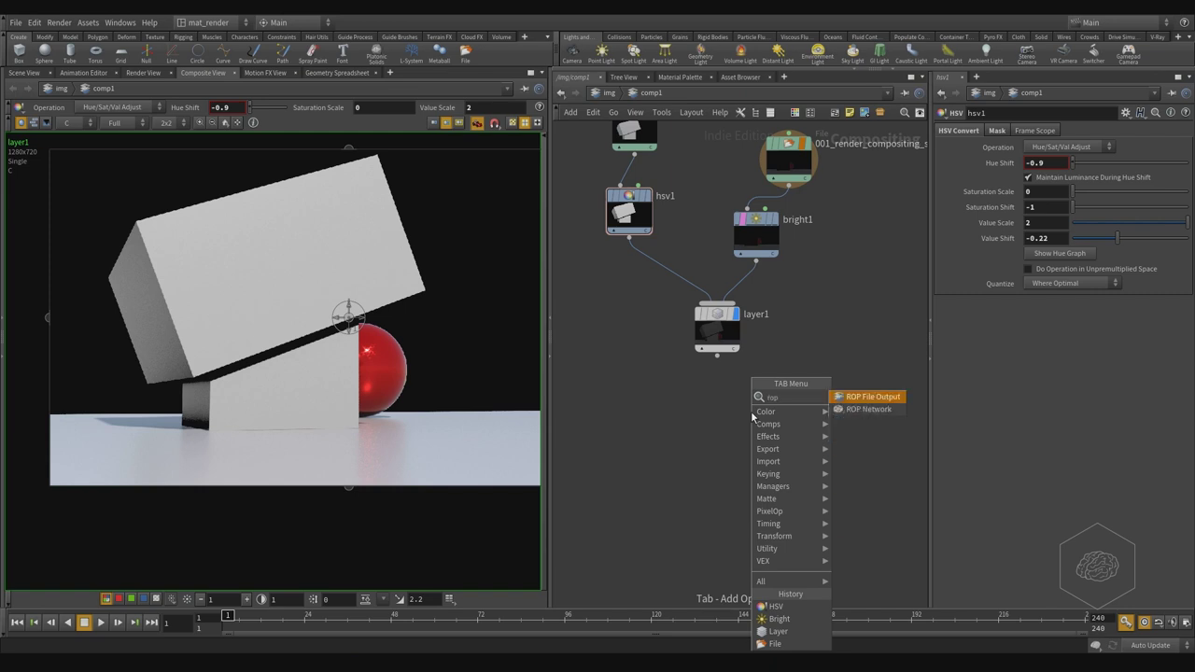
key("Return")
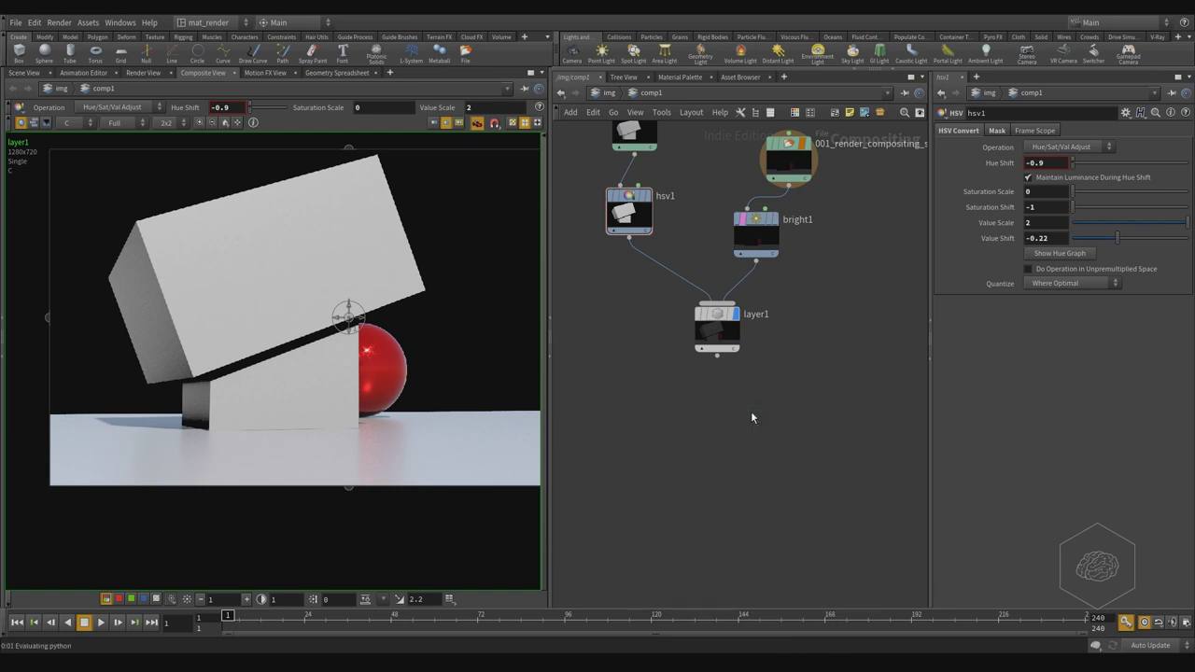
left_click(753, 412)
left_click(717, 354)
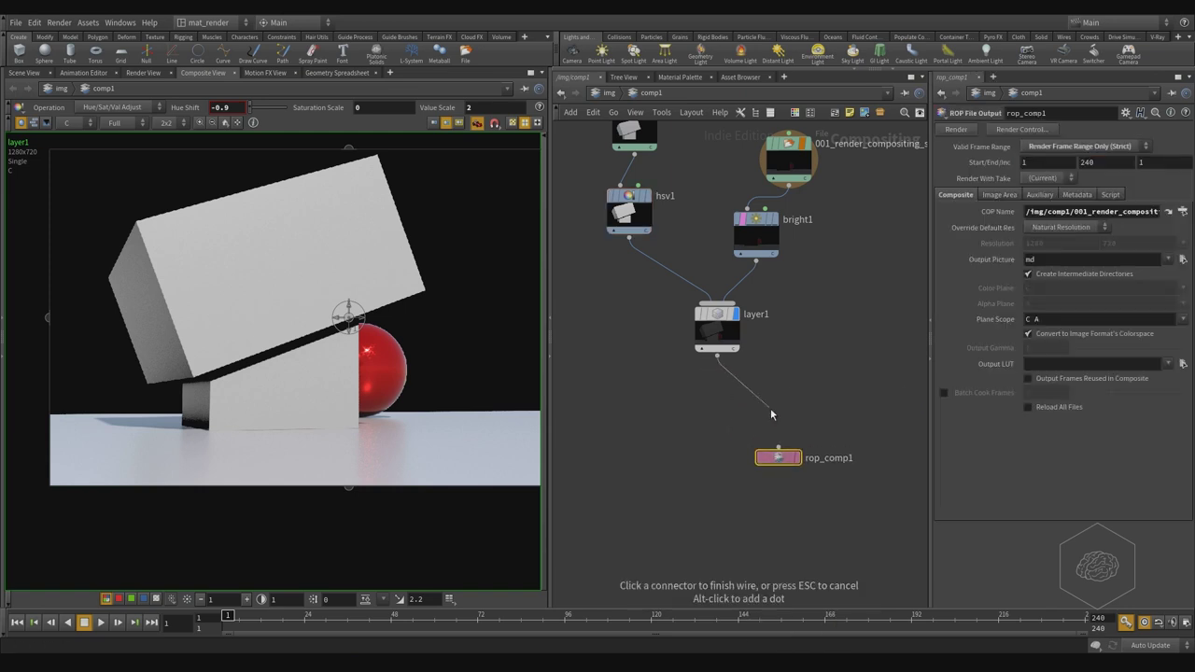
left_click(778, 449)
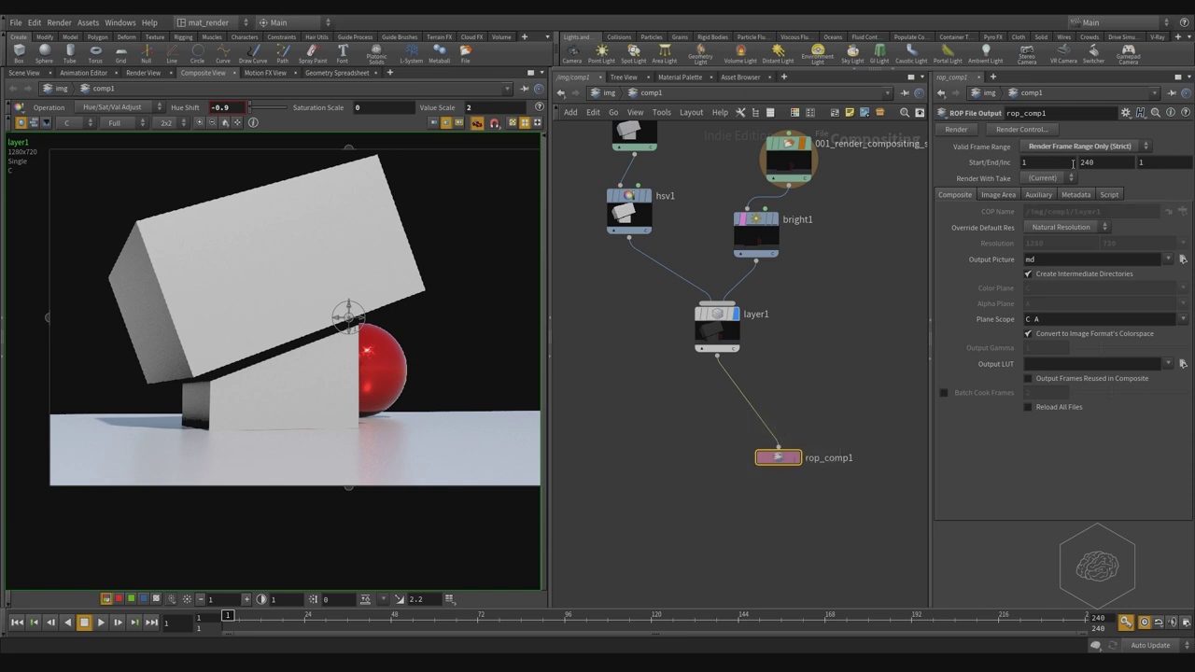